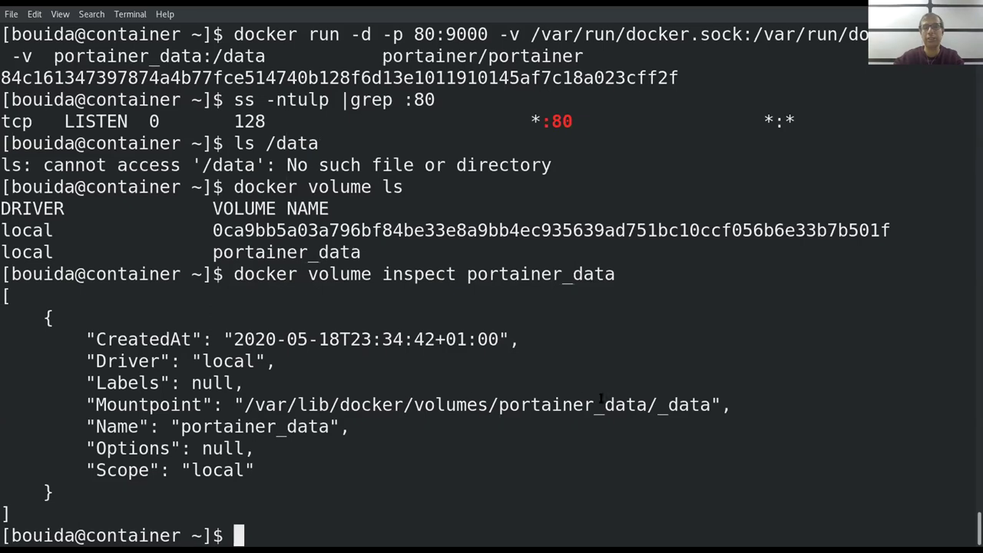
# List the contents of the portainer_data volume's mountpoint /var/lib/docker/volumes/portainer_data/_data with sudo ls, entering the sudo password
pyautogui.click(440, 450)
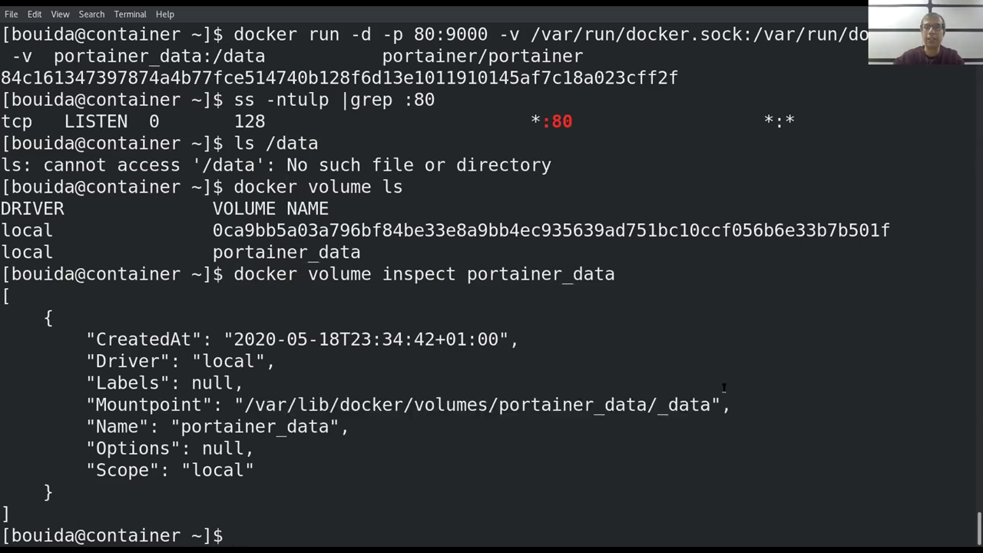
pyautogui.write('sudo ls')
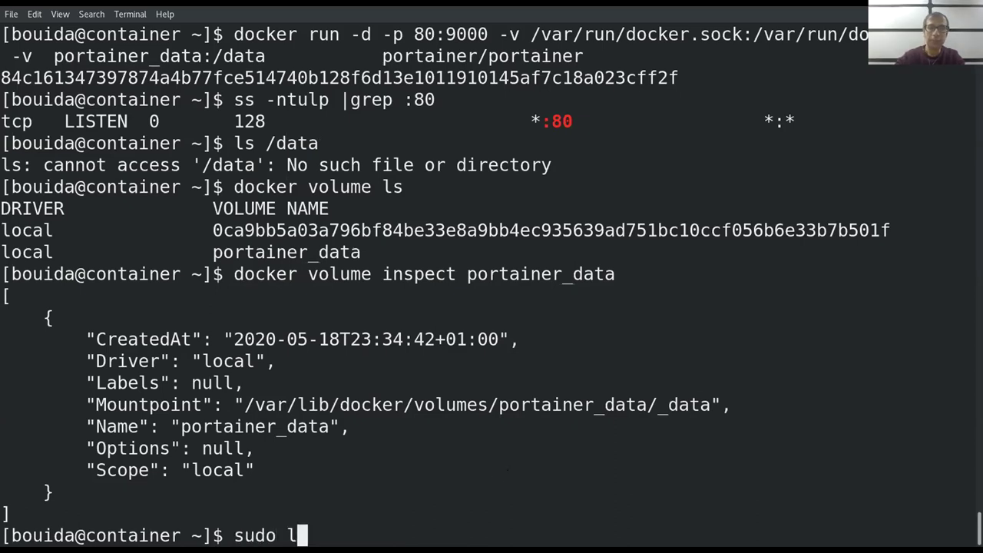
pyautogui.moveTo(239, 404); pyautogui.dragTo(711, 405)
pyautogui.middleClick(659, 436)
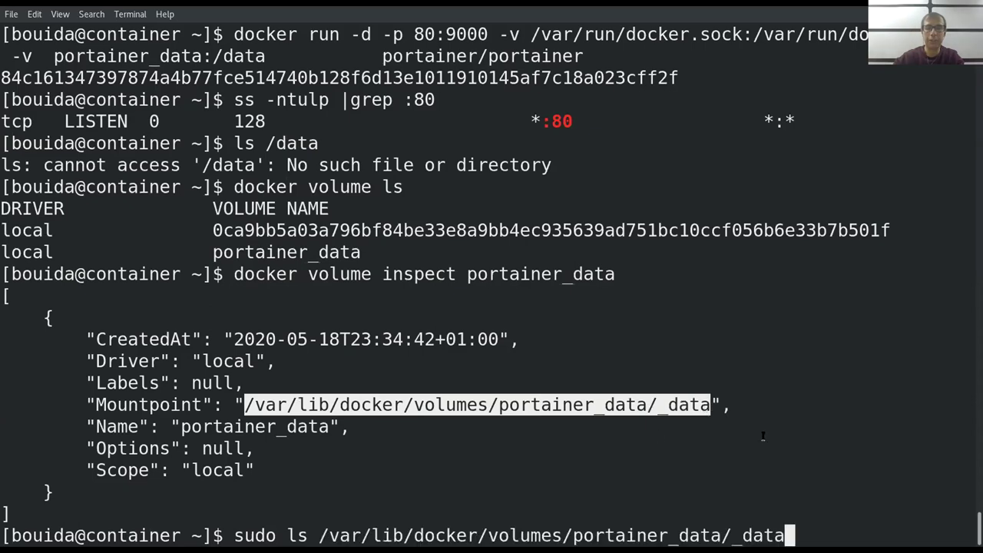
pyautogui.press('Return')
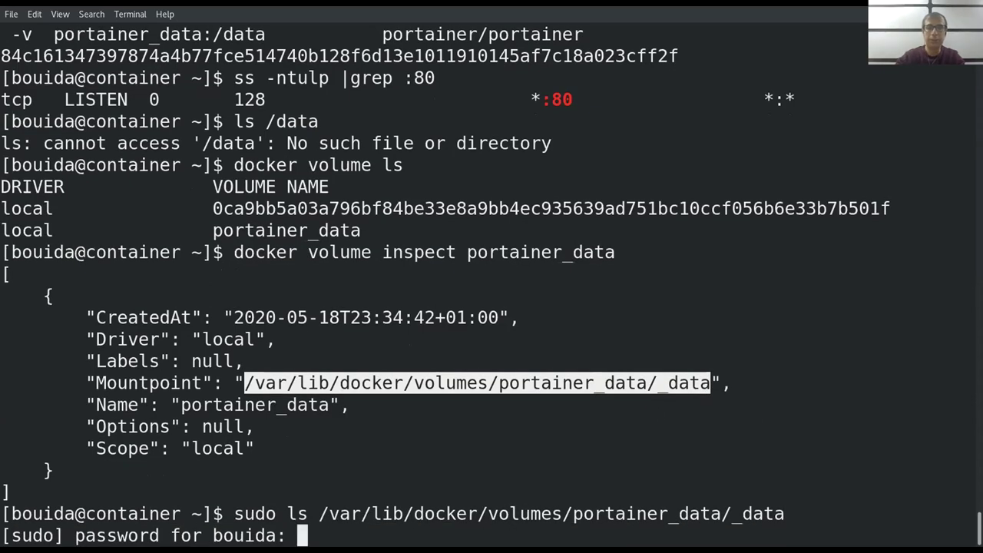
pyautogui.press('Return')
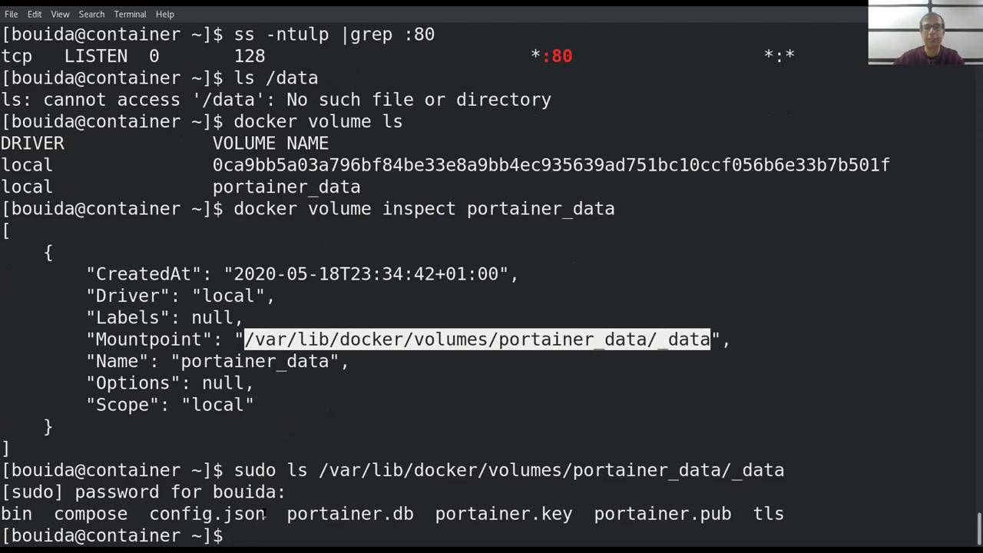
pyautogui.click(293, 513)
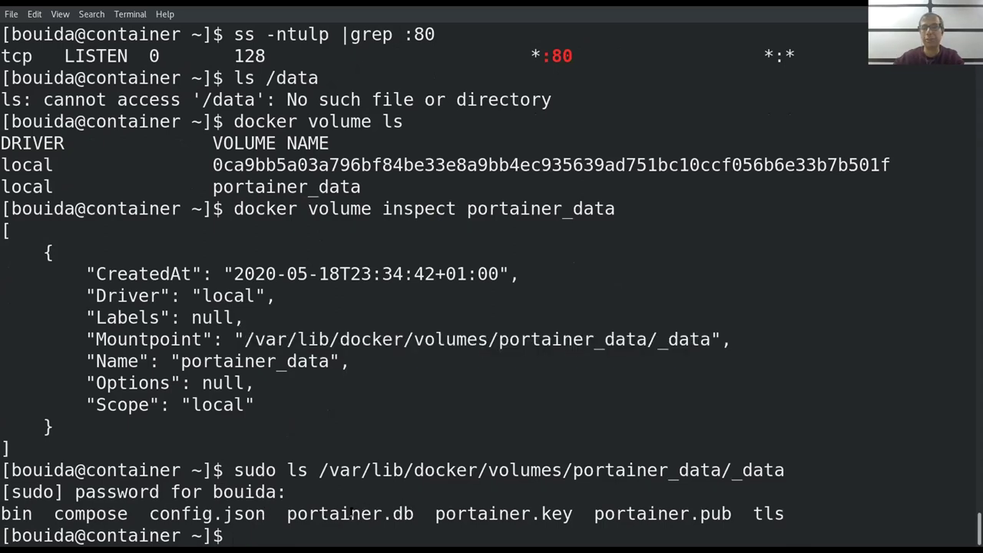
pyautogui.doubleClick(438, 507)
pyautogui.click(437, 507)
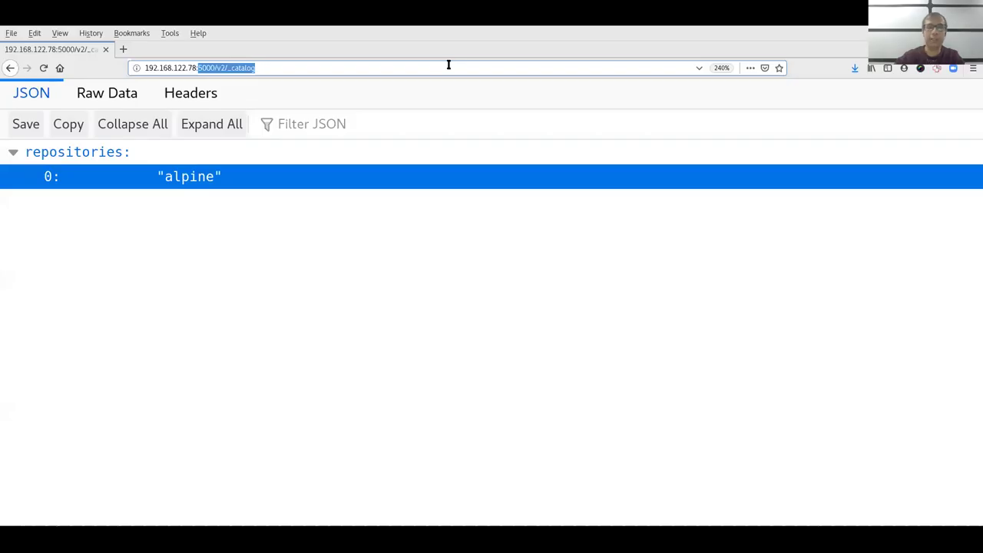
# Switch to Firefox, load 192.168.122.78, and create Portainer's initial administrator user with the chosen username and password
pyautogui.press('BackSpace')
pyautogui.press('Return')
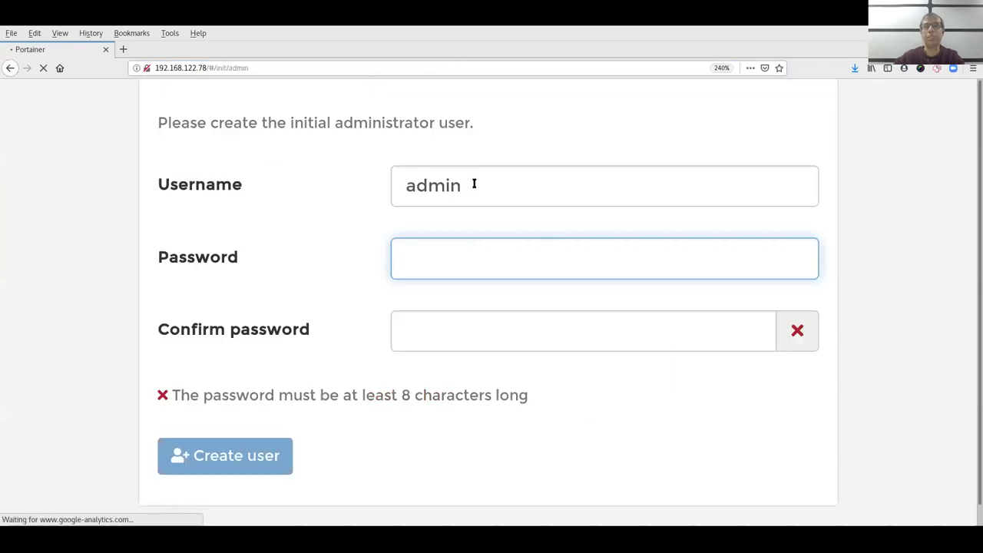
pyautogui.moveTo(466, 186); pyautogui.dragTo(381, 182)
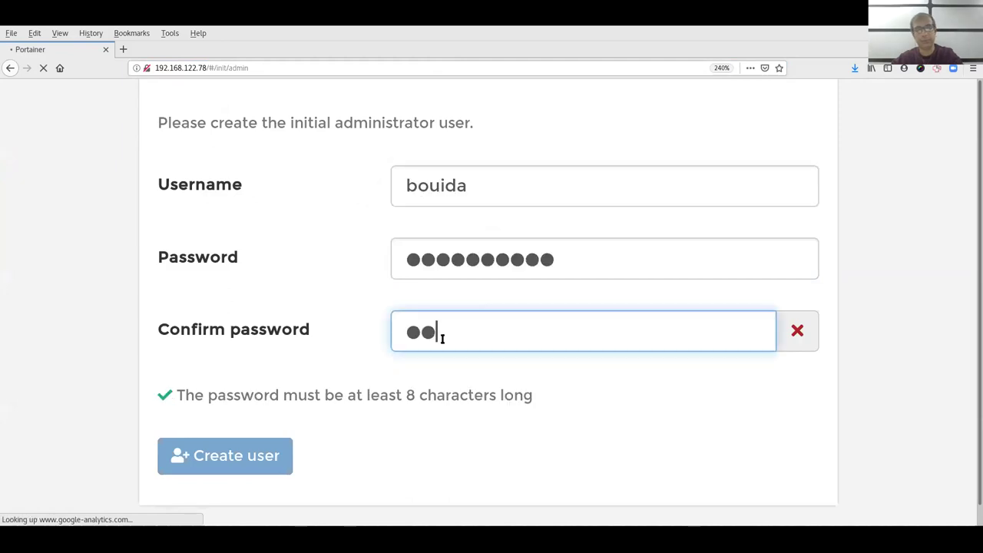
pyautogui.write('••••••••')
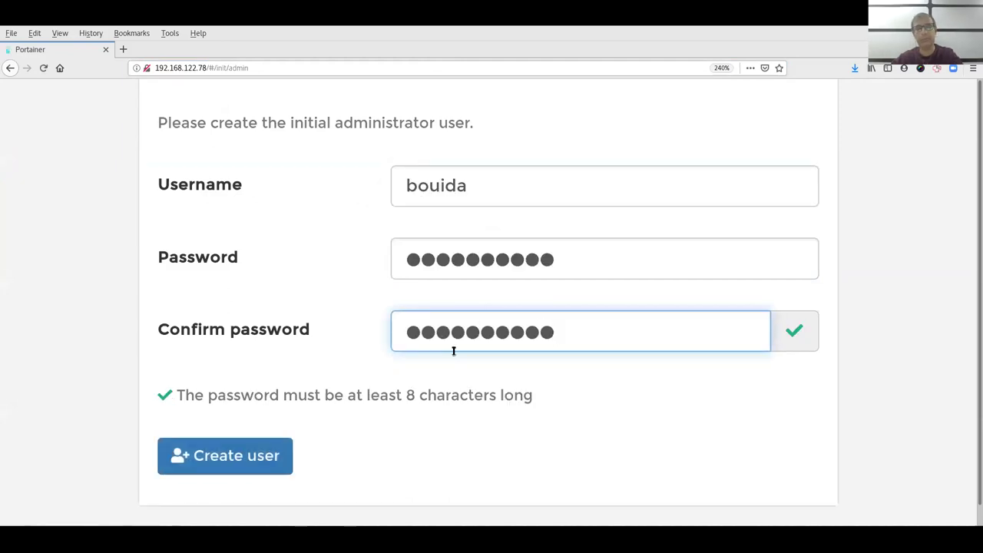
pyautogui.click(197, 460)
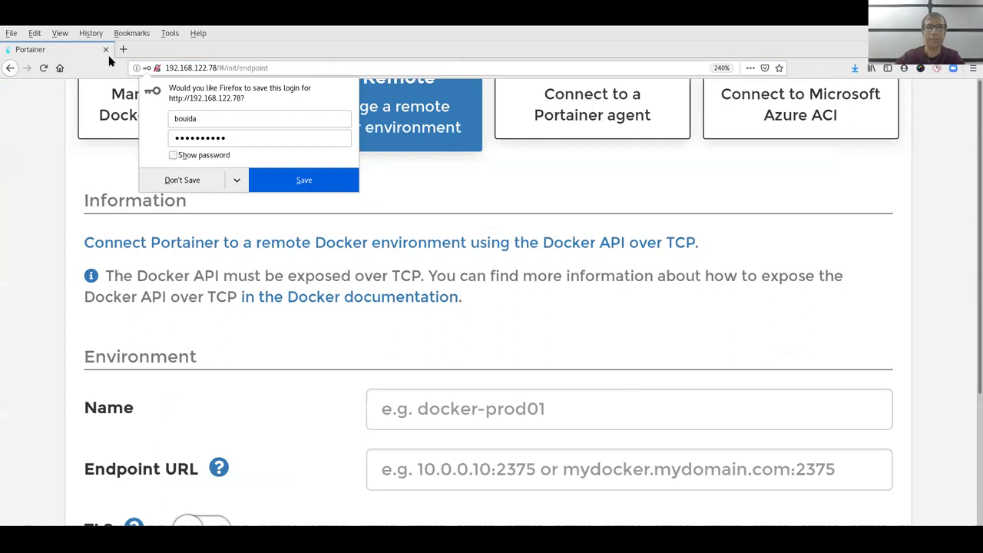
# Connect Portainer to the local Docker environment where it is running
pyautogui.hotkey('ctrl', '-')
pyautogui.hotkey('ctrl', '-')
pyautogui.hotkey('ctrl', '-')
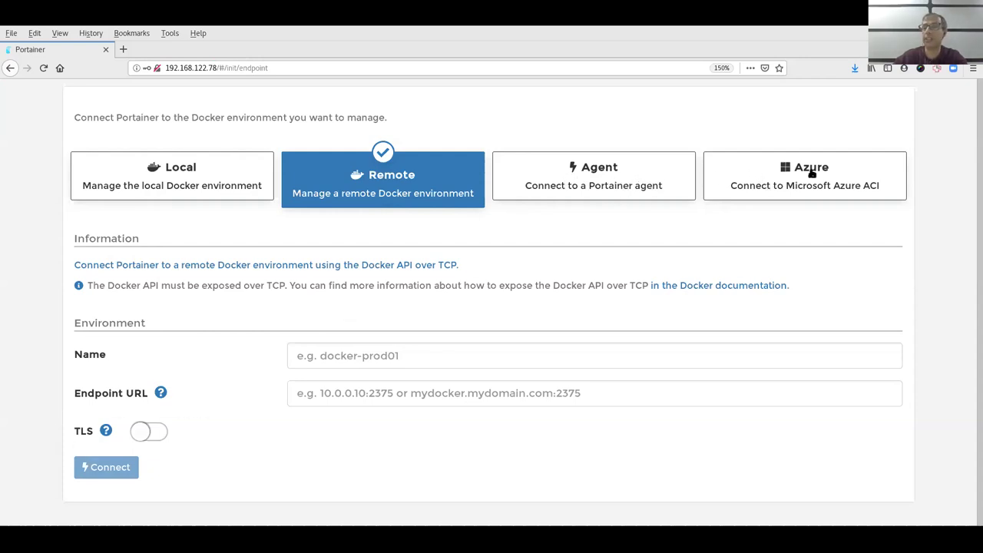
pyautogui.click(180, 179)
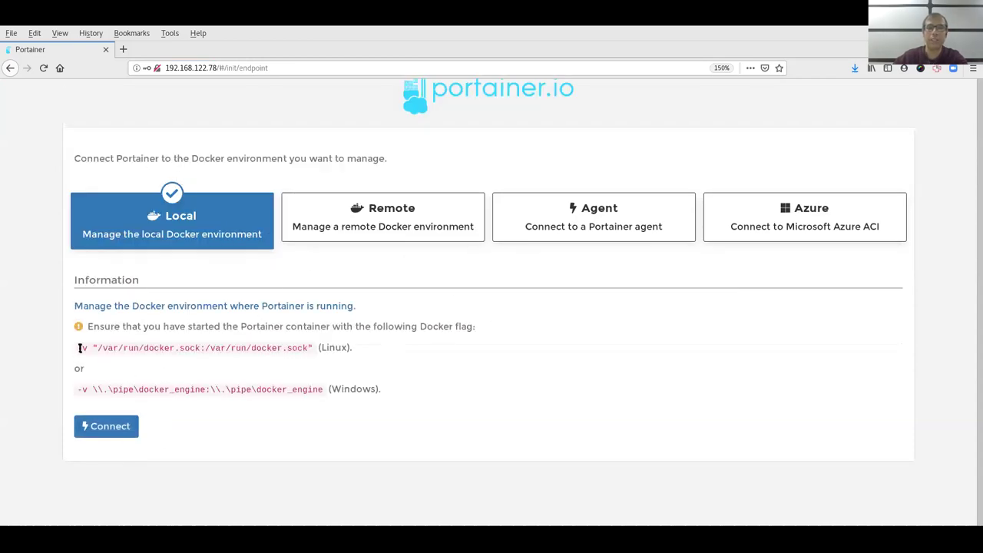
pyautogui.moveTo(83, 347); pyautogui.dragTo(318, 350)
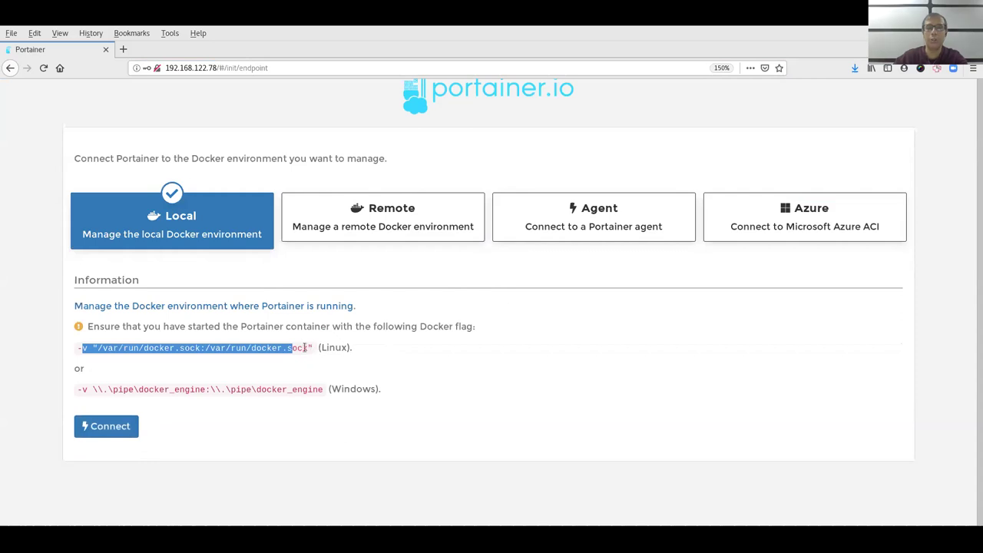
pyautogui.click(162, 328)
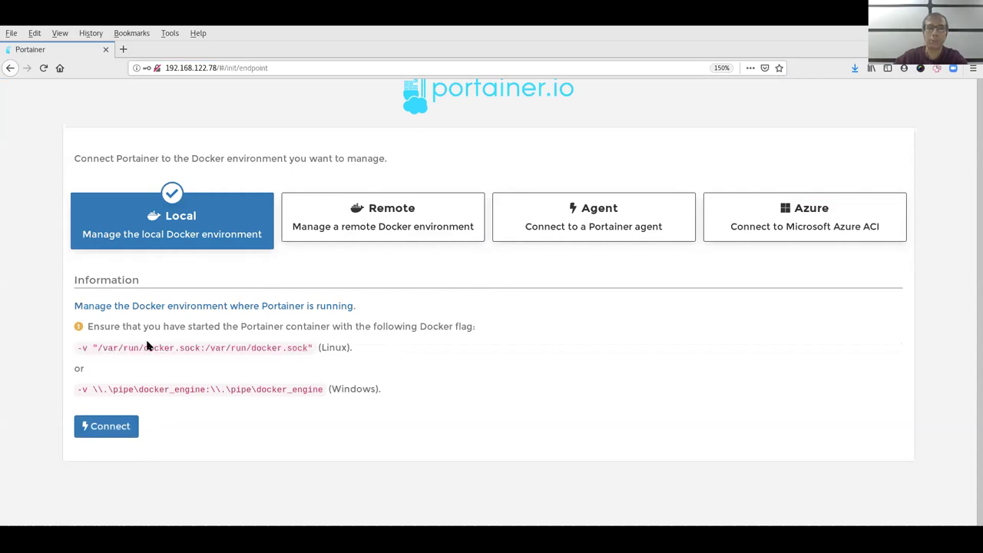
pyautogui.moveTo(71, 351); pyautogui.dragTo(189, 348)
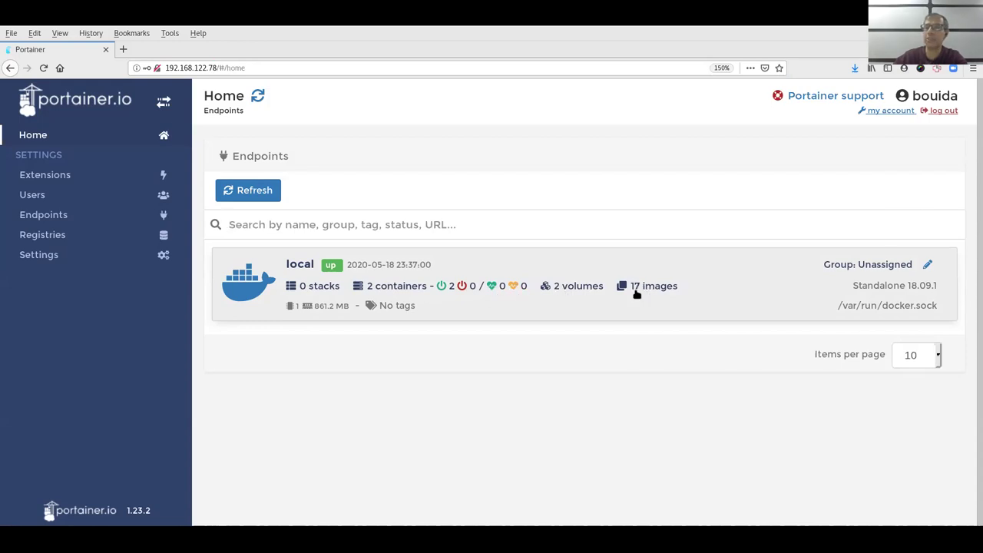
# Open the local endpoint's container list and examine the resource statistics and processes of the condescending_morse container
pyautogui.click(681, 302)
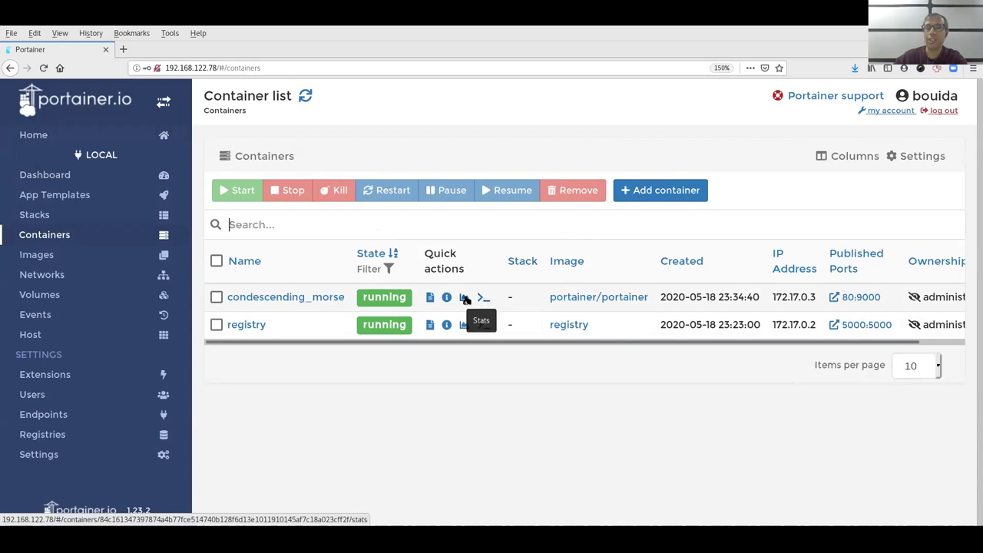
pyautogui.click(465, 298)
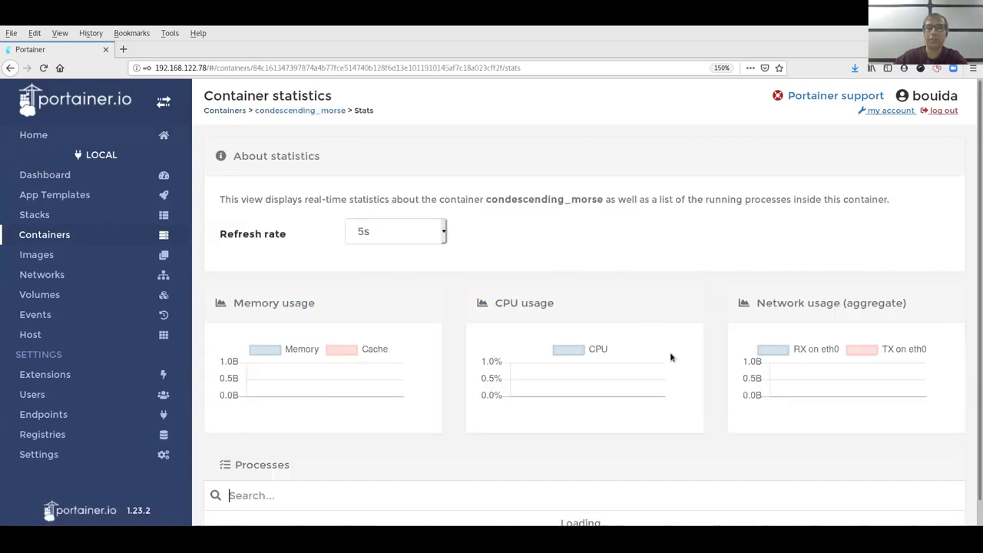
pyautogui.scroll(-2, 558, 353)
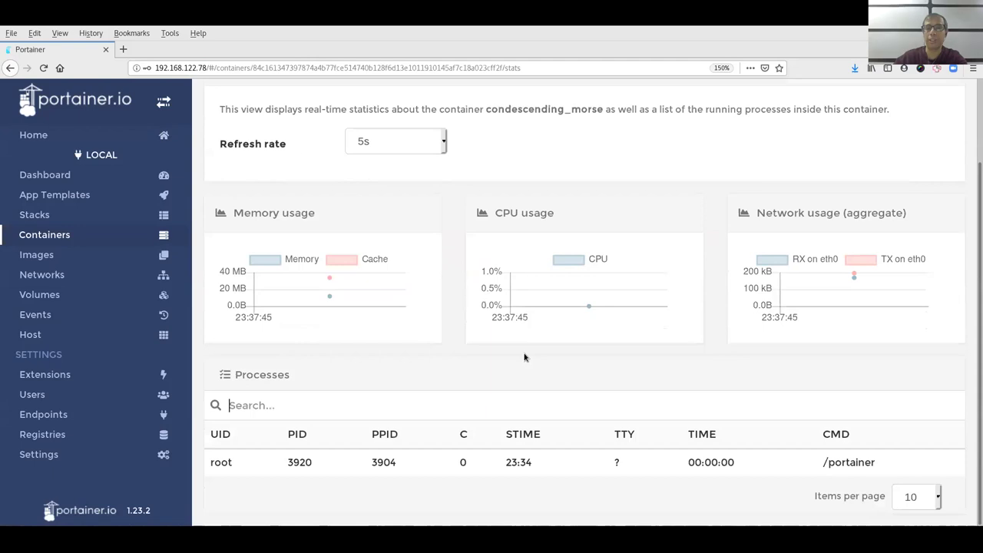
pyautogui.scroll(2, 525, 357)
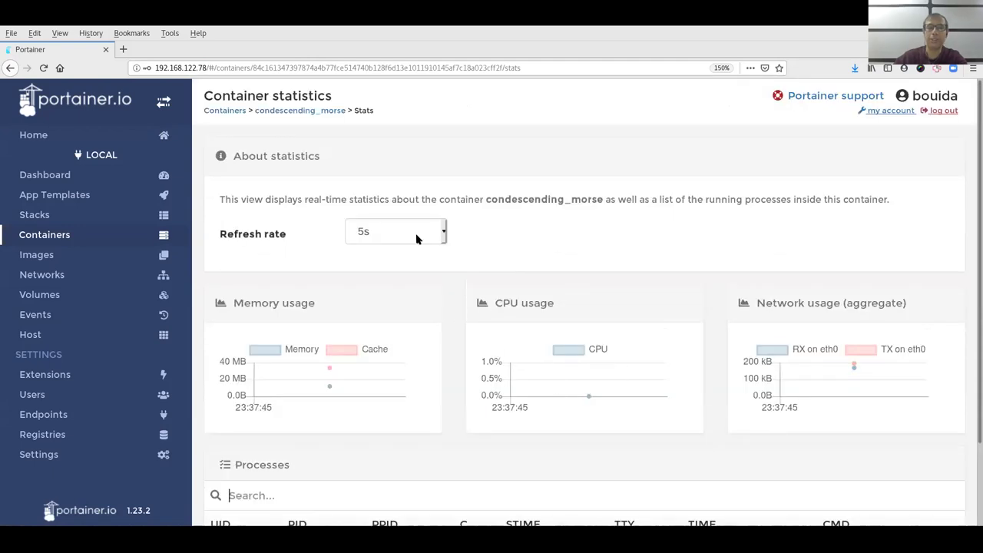
pyautogui.click(53, 235)
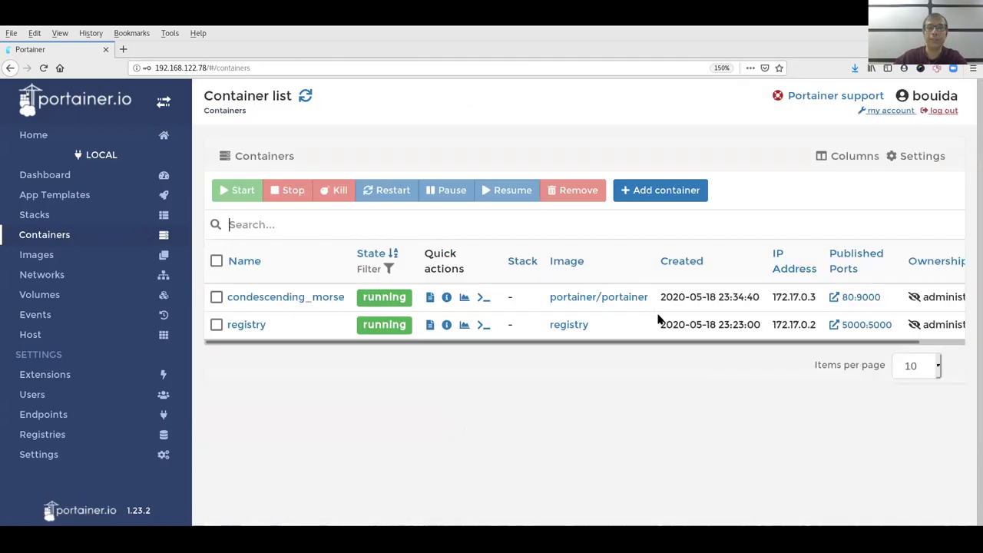
# Review the logs of the condescending_morse container and return to the container list
pyautogui.click(429, 298)
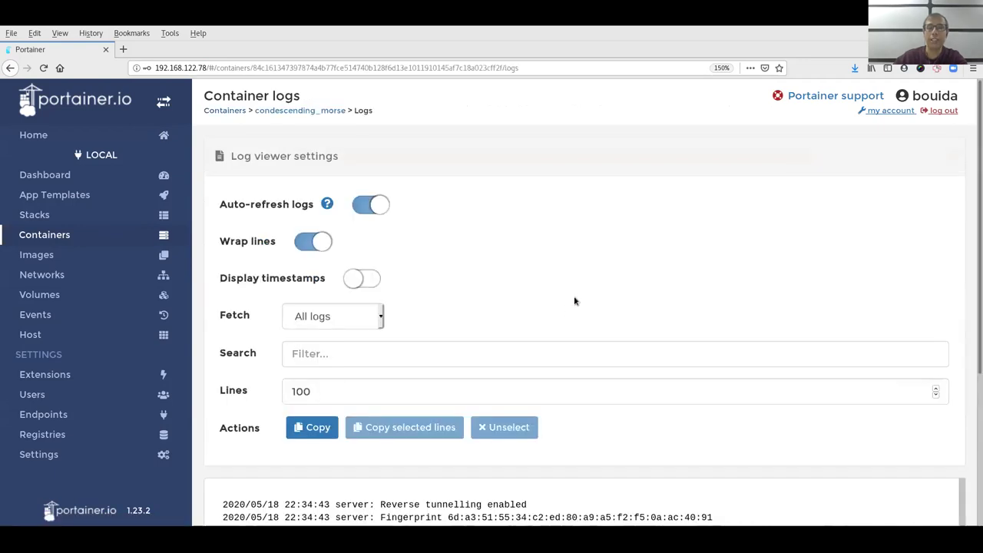
pyautogui.scroll(-3, 537, 326)
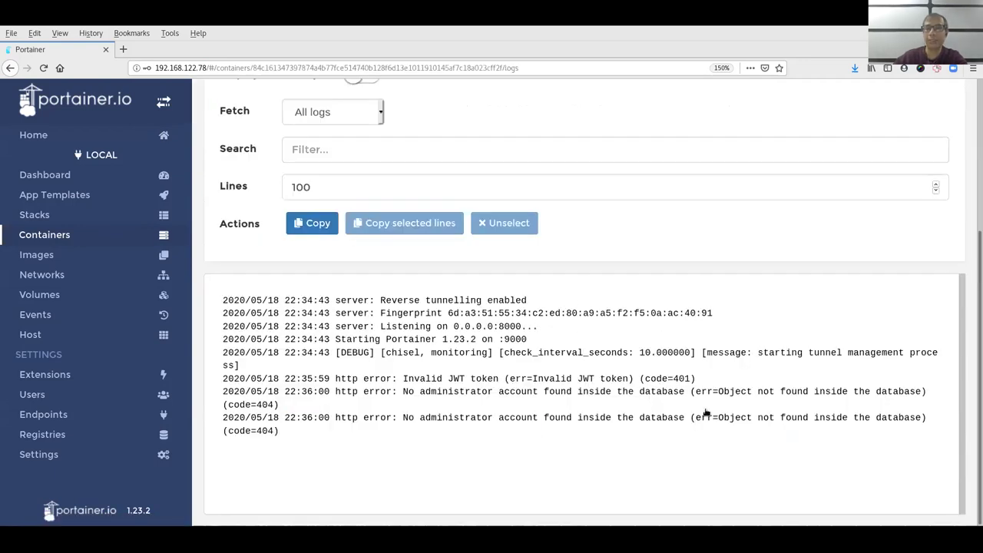
pyautogui.scroll(2, 629, 378)
pyautogui.click(31, 237)
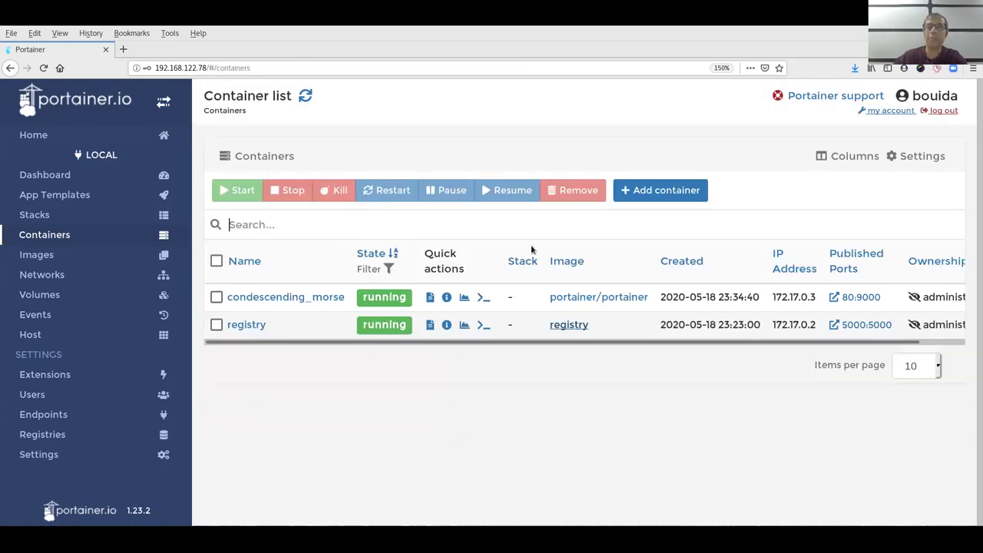
# Examine the bulk actions offered for the condescending_morse container and the published ports and ownership of both containers
pyautogui.click(216, 297)
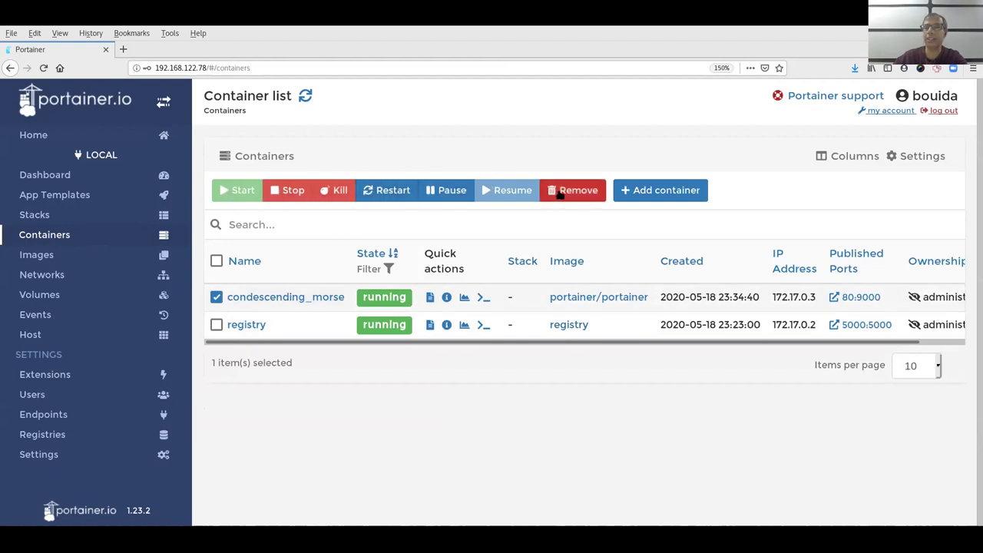
pyautogui.click(215, 297)
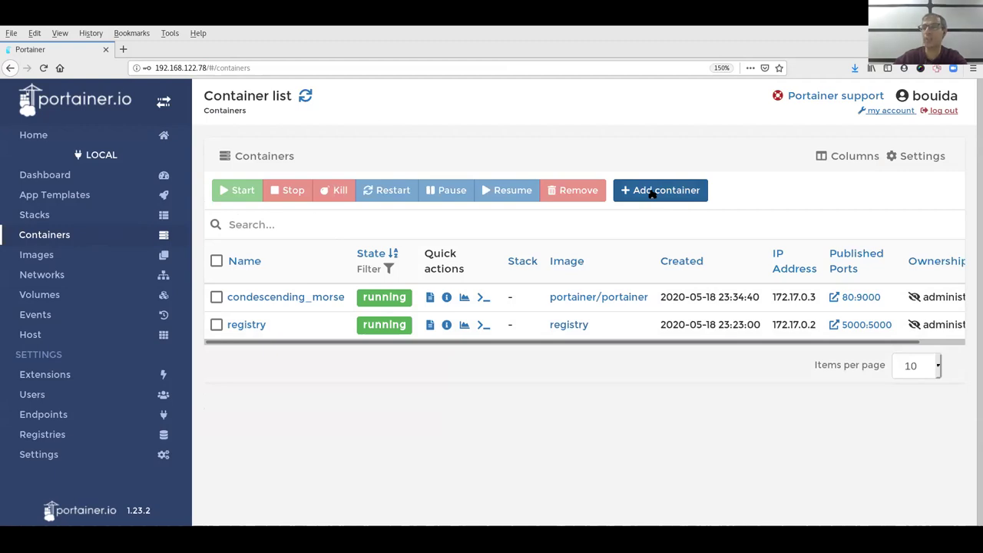
pyautogui.moveTo(582, 343); pyautogui.dragTo(629, 343)
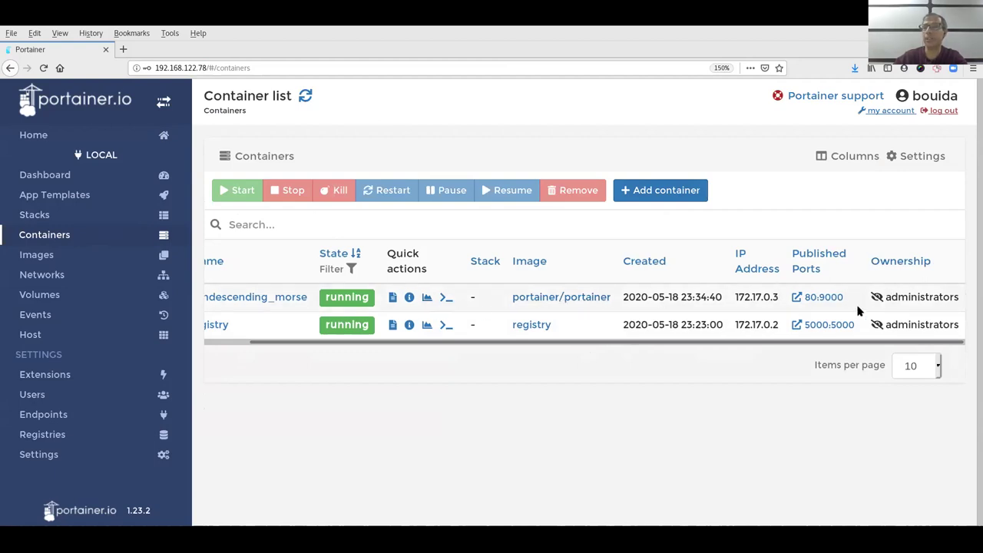
# Start a new container in advanced image mode and set its image to localhost:5000/alpine:demo
pyautogui.click(658, 198)
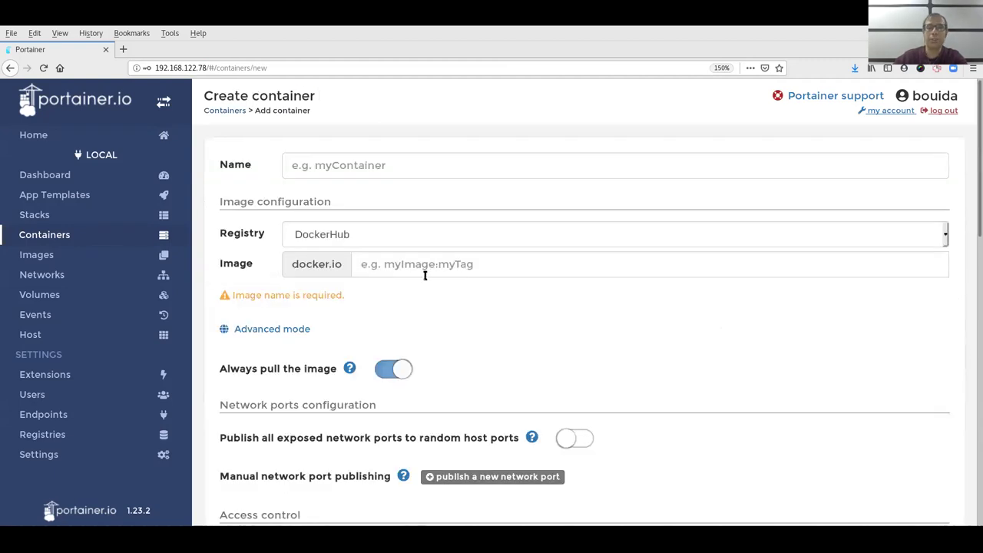
pyautogui.click(945, 235)
pyautogui.click(946, 235)
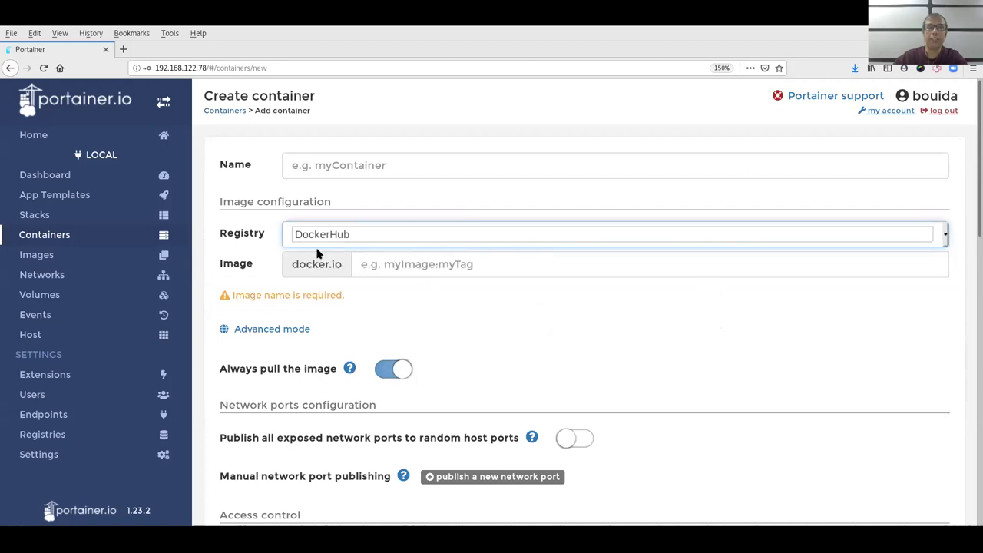
pyautogui.click(361, 264)
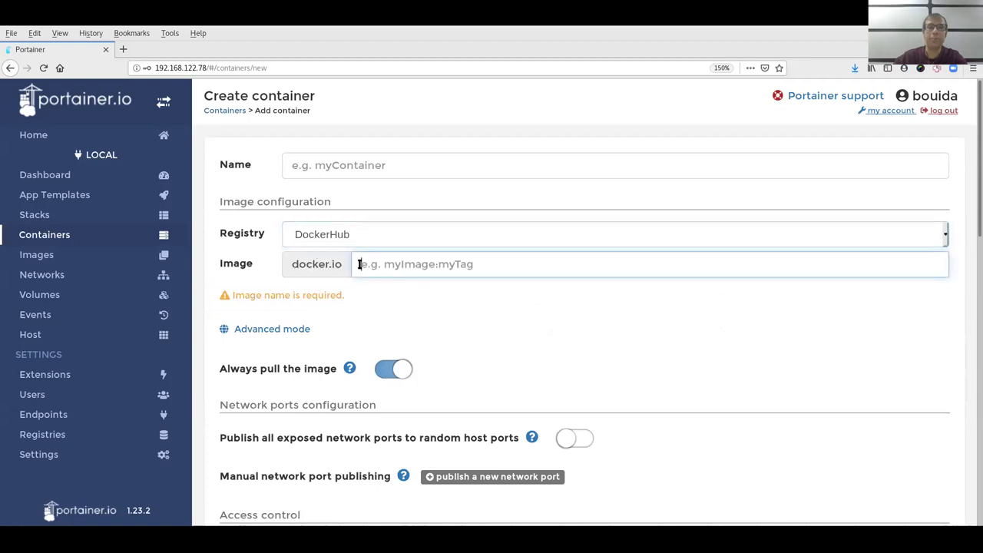
pyautogui.click(308, 165)
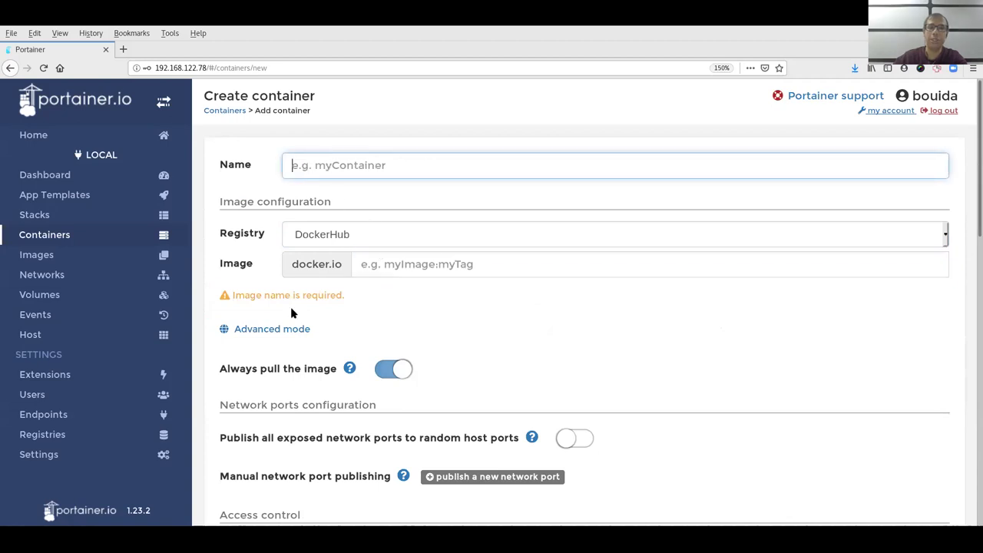
pyautogui.click(271, 331)
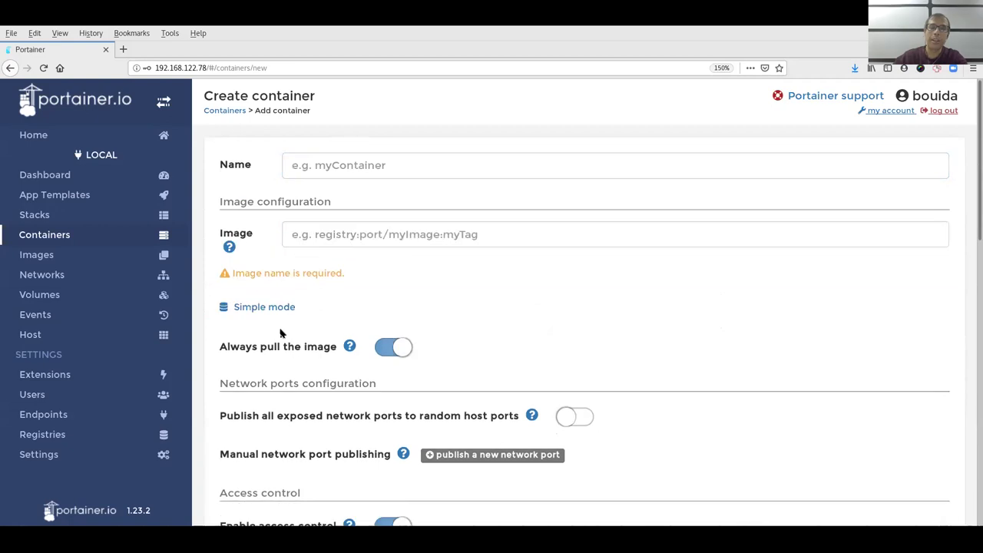
pyautogui.click(305, 235)
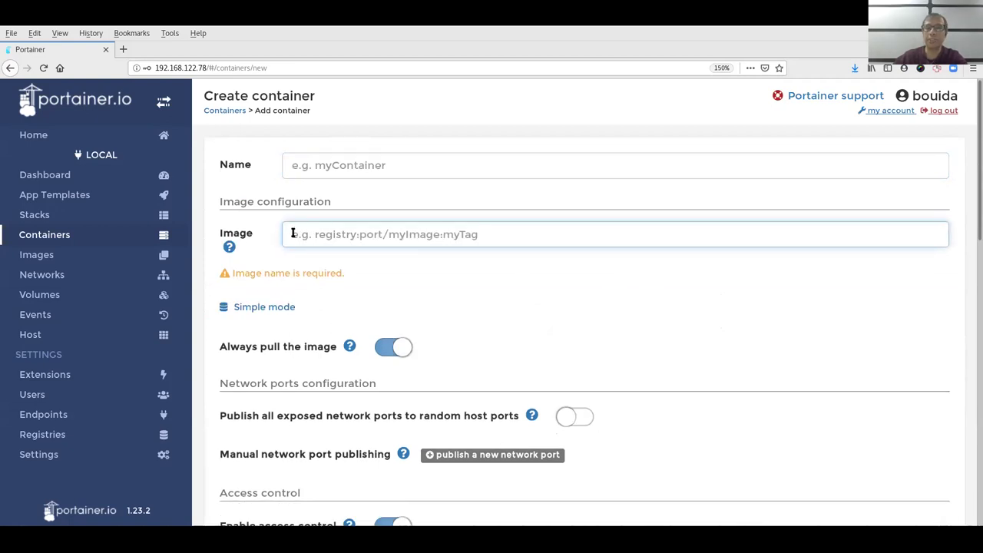
pyautogui.write('localhost:5000')
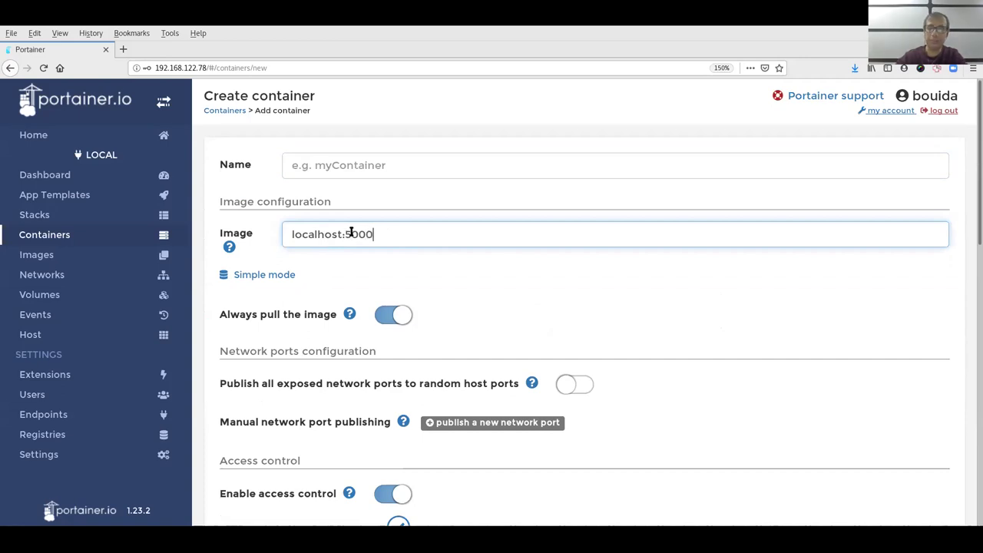
pyautogui.write('lpine:demo')
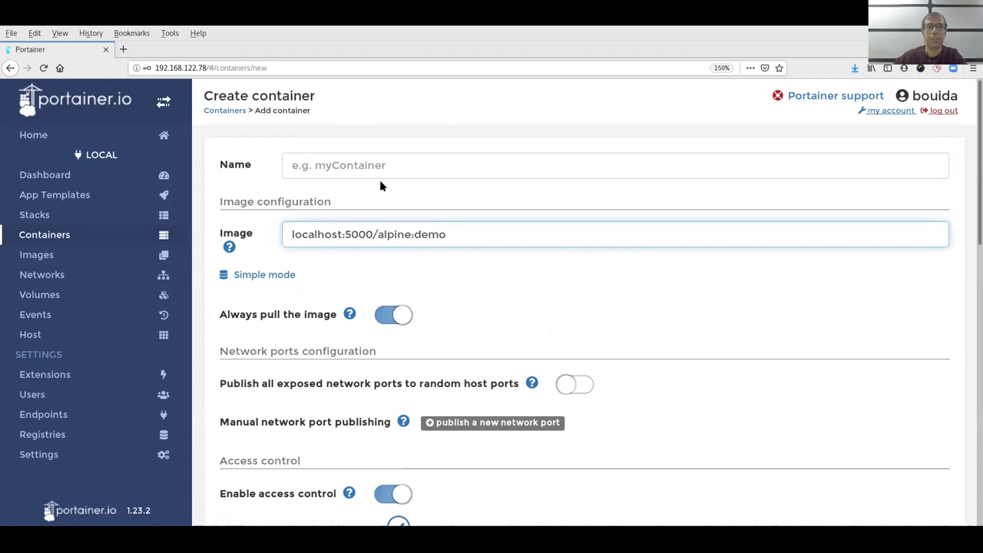
# Name the new container webdemo
pyautogui.click(330, 164)
pyautogui.write('webdemo')
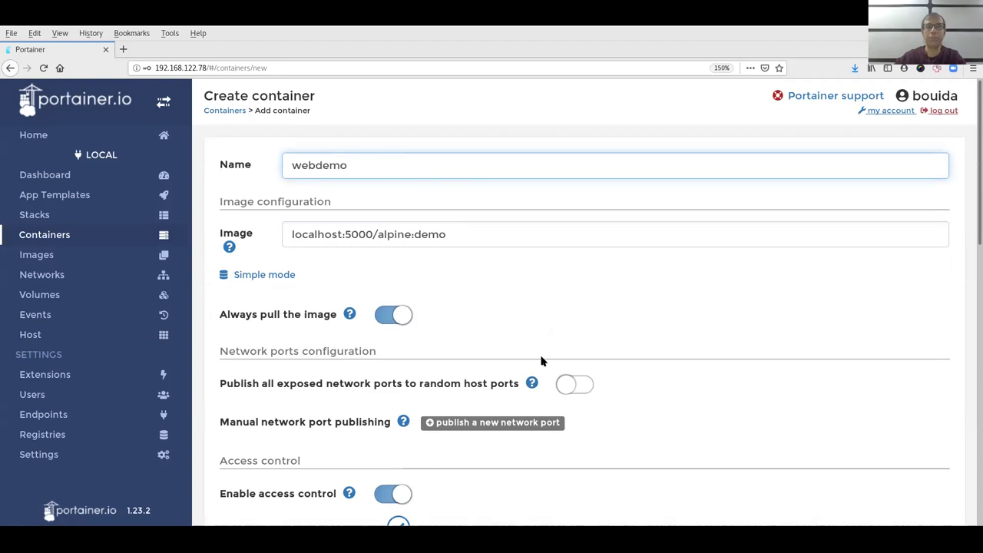
pyautogui.scroll(-1, 542, 358)
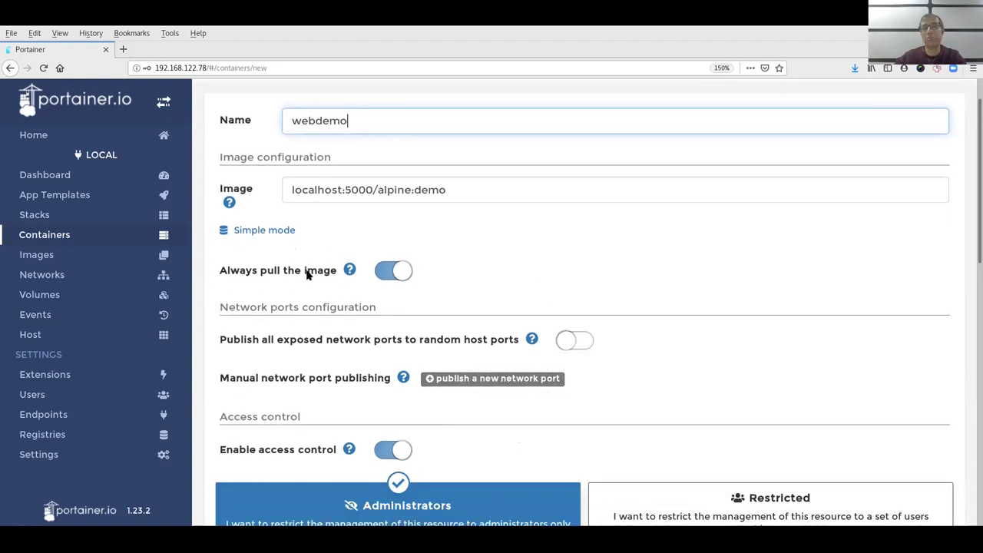
pyautogui.scroll(-1, 667, 323)
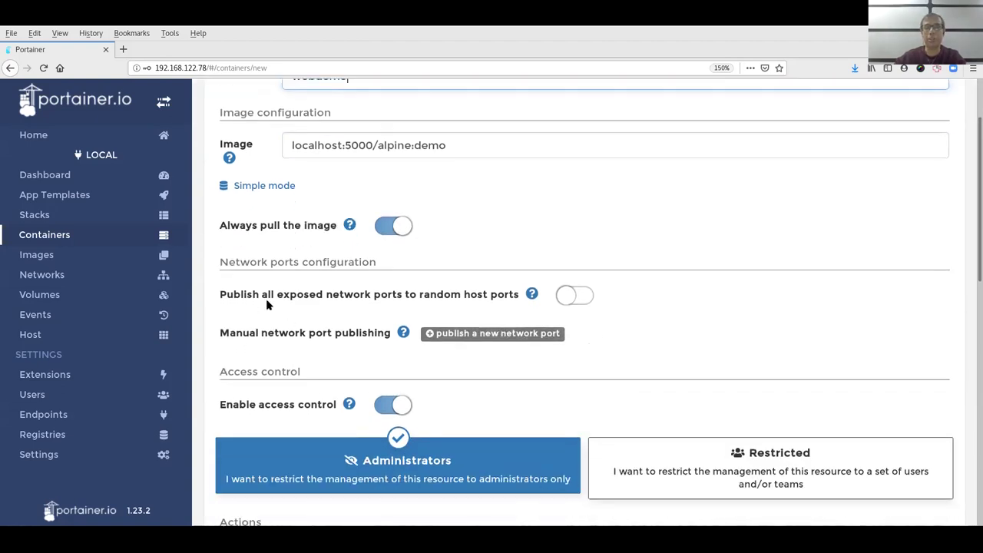
pyautogui.click(584, 299)
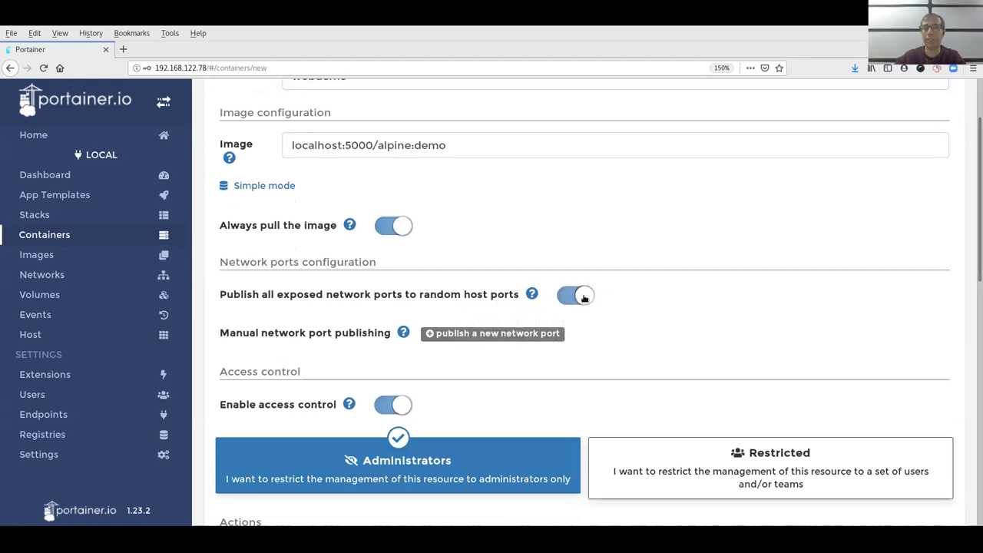
pyautogui.click(583, 299)
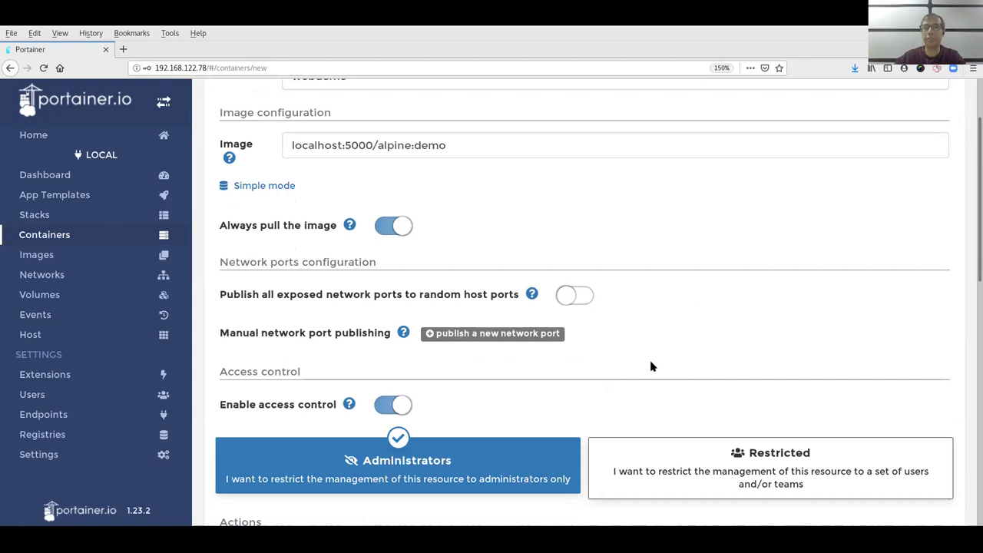
pyautogui.scroll(-1, 622, 347)
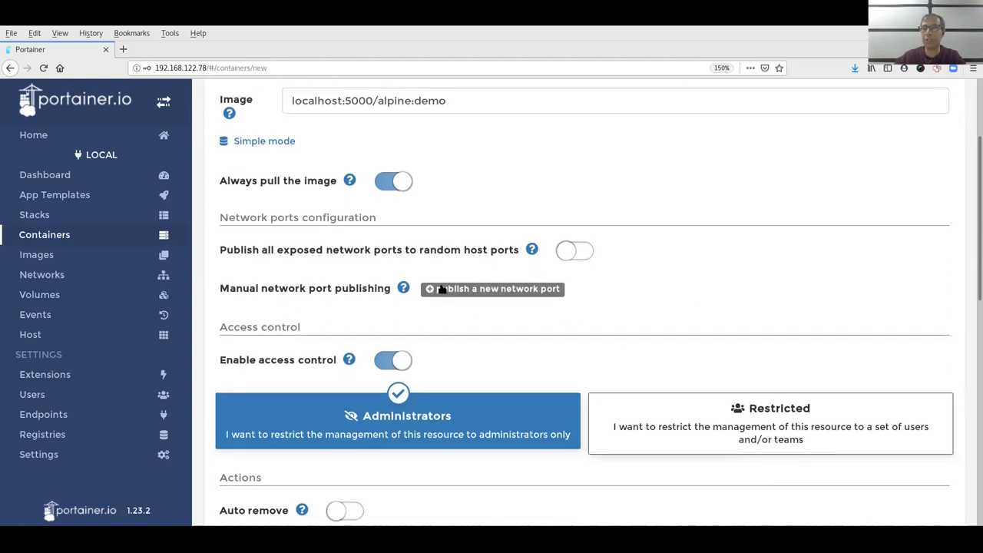
pyautogui.click(441, 290)
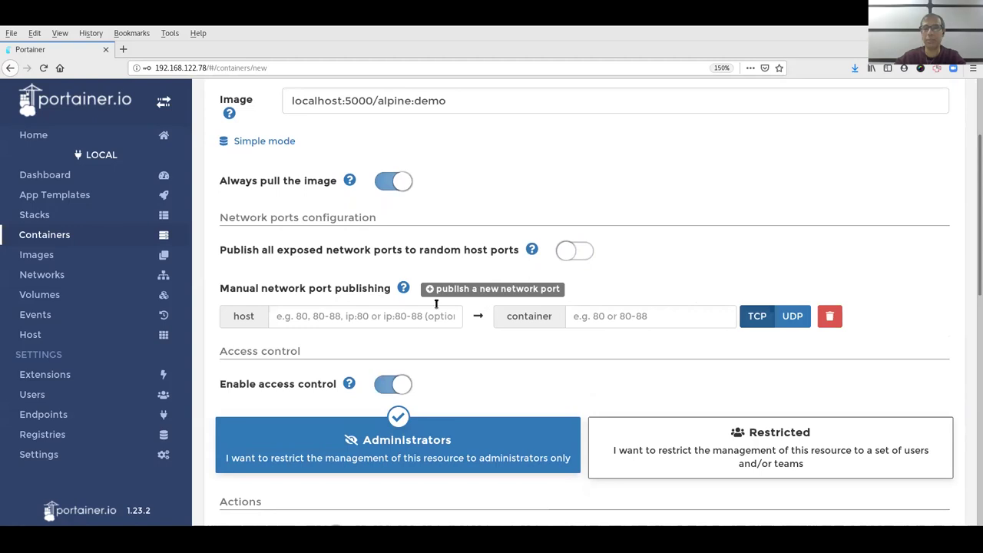
pyautogui.click(832, 320)
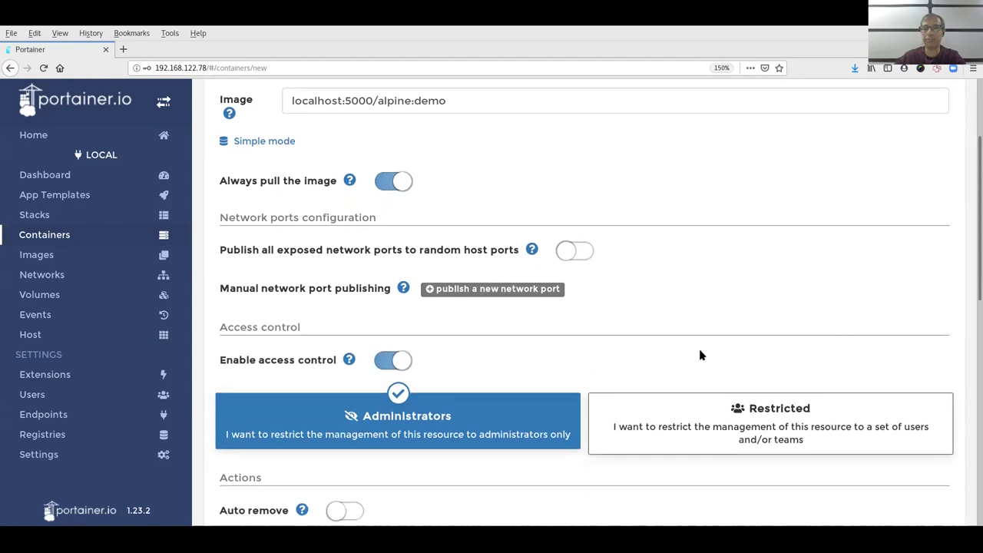
# Enable automatic removal of the webdemo container when it exits
pyautogui.scroll(-2, 595, 358)
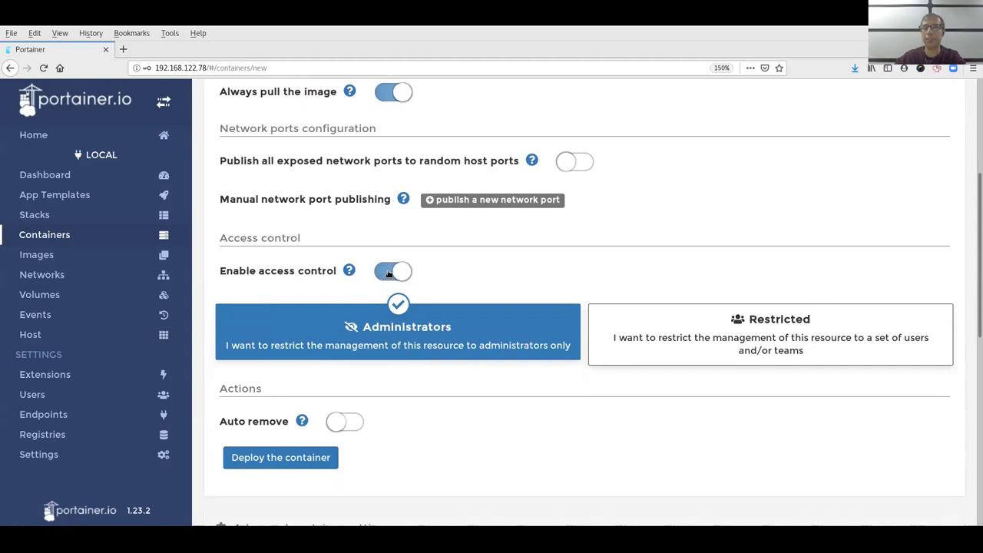
pyautogui.moveTo(304, 425)
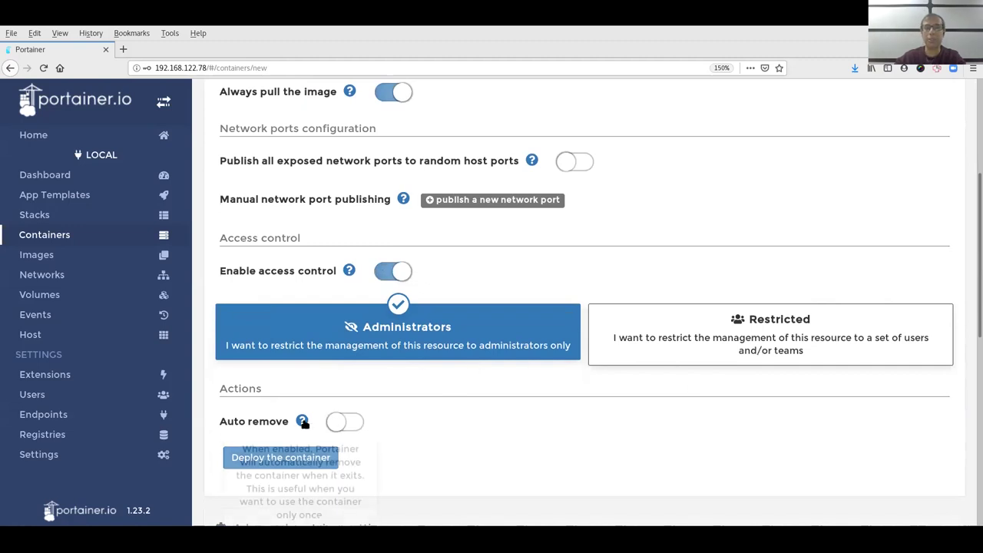
pyautogui.click(350, 422)
# Review the volume, network, environment and restart policy options in the advanced container settings, and deploy the webdemo container
pyautogui.scroll(-2, 520, 424)
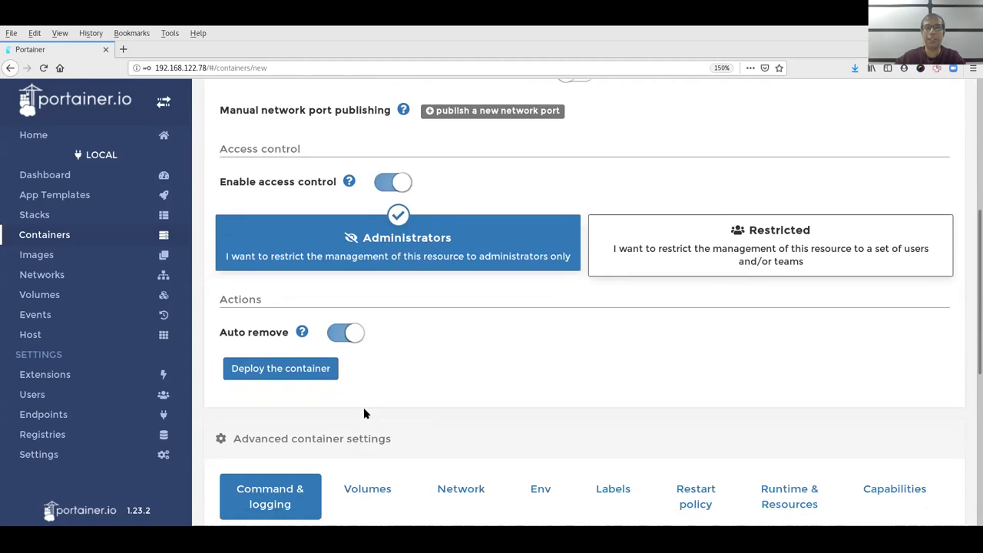
pyautogui.scroll(-5, 492, 384)
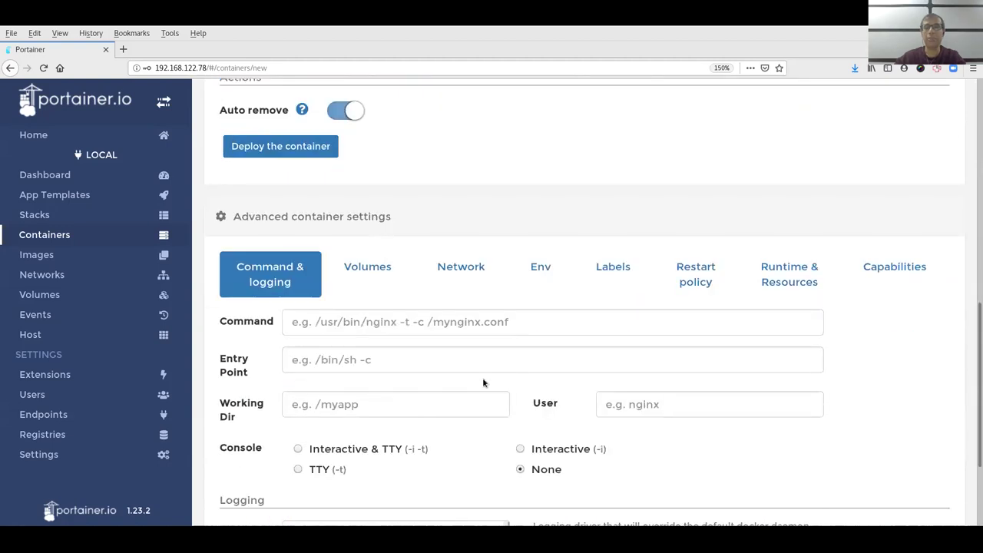
pyautogui.click(395, 277)
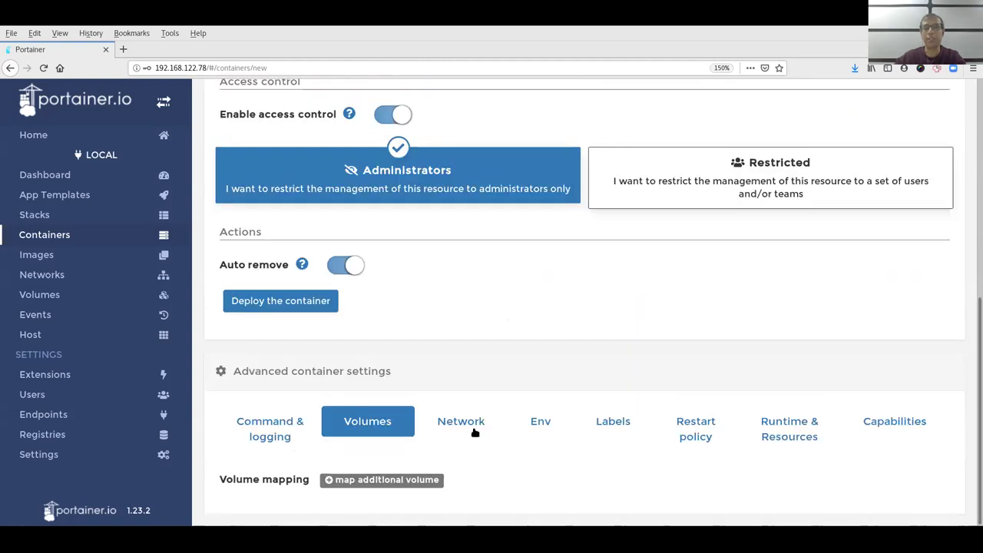
pyautogui.click(453, 427)
pyautogui.scroll(-1, 564, 453)
pyautogui.click(553, 377)
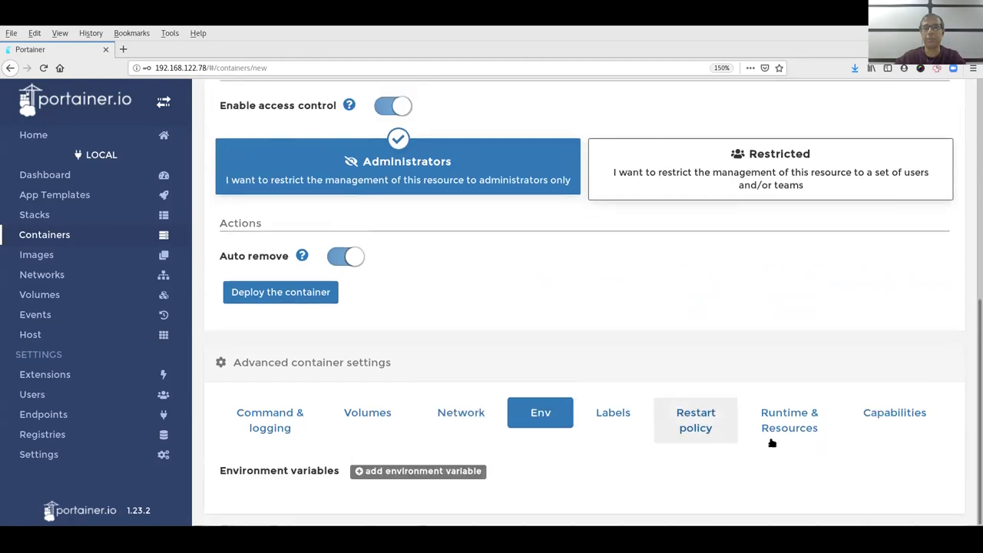
pyautogui.click(696, 416)
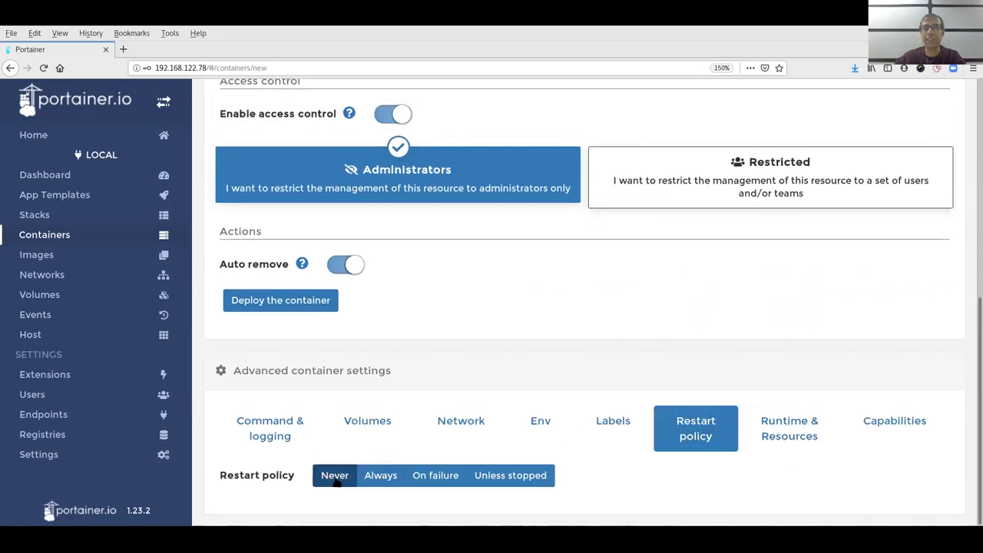
pyautogui.click(377, 478)
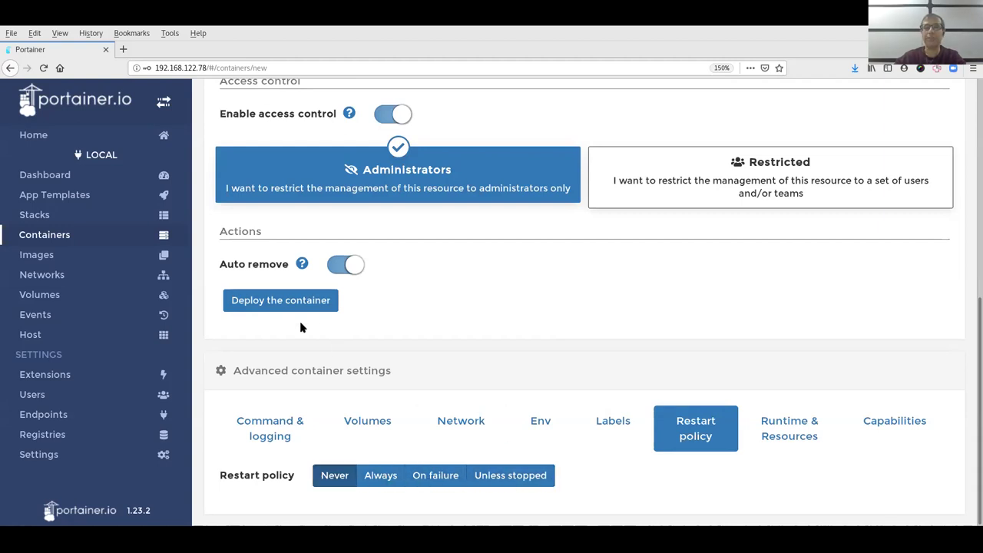
pyautogui.click(271, 305)
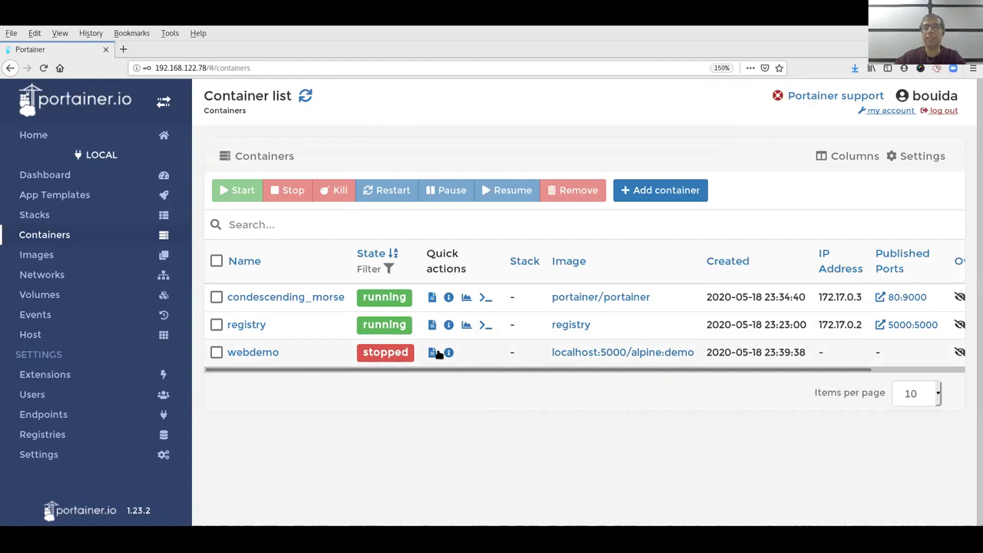
# Remove the webdemo container together with its non-persistent volumes
pyautogui.click(216, 353)
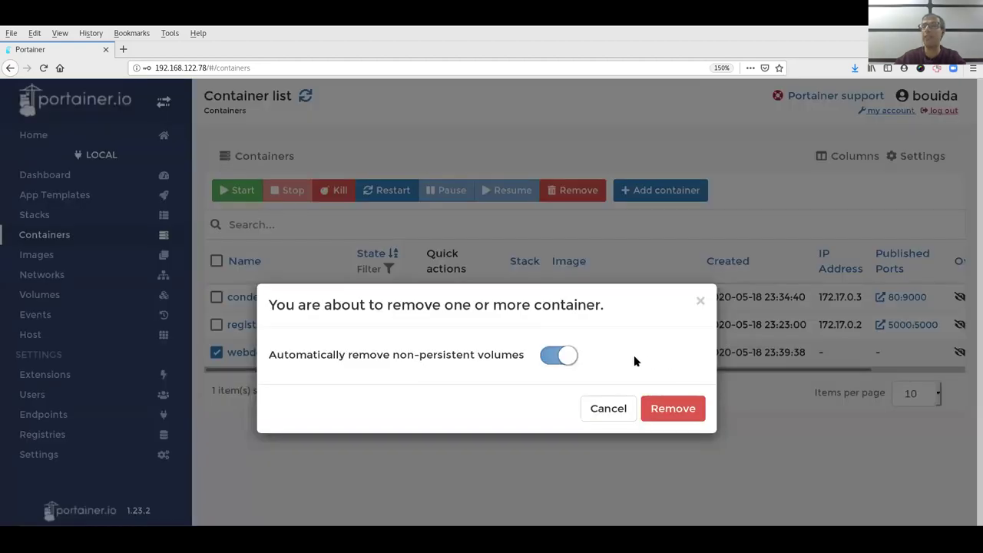
pyautogui.click(659, 414)
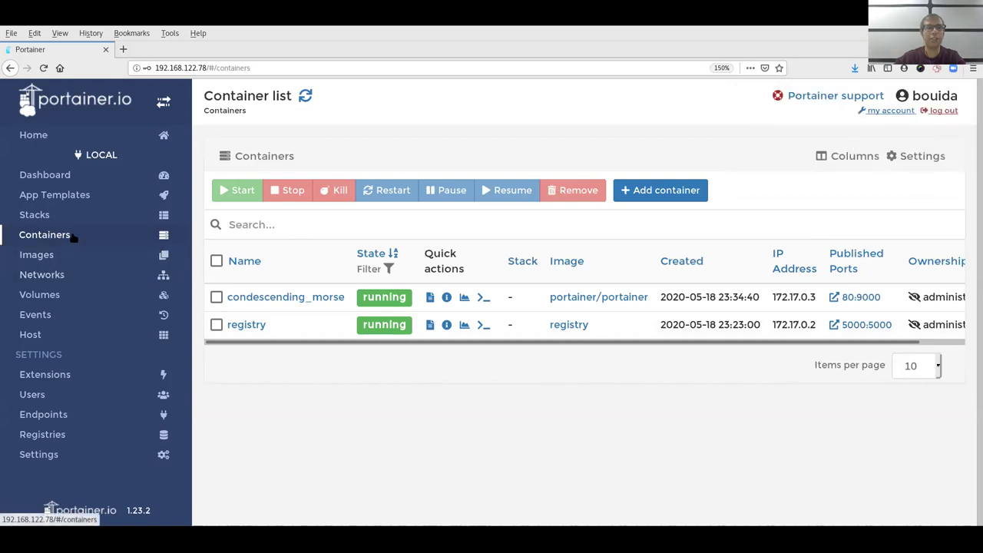
# Open the image list and examine the tags, sizes and usage of the local images
pyautogui.click(48, 256)
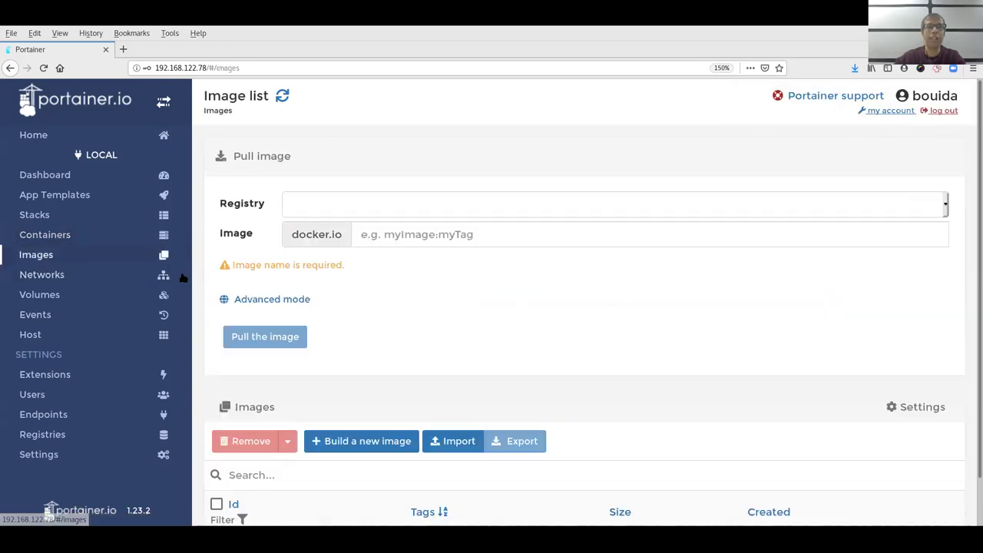
pyautogui.scroll(-5, 633, 351)
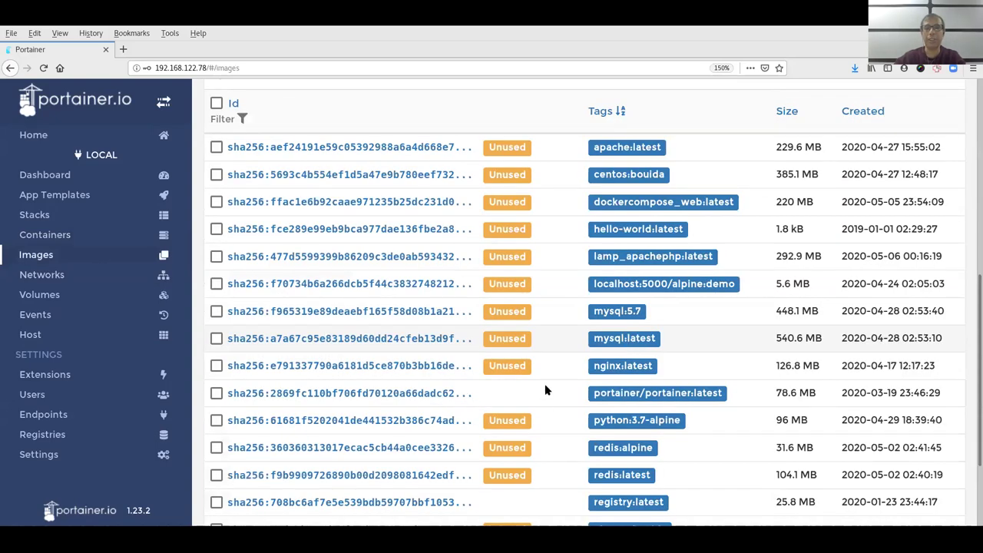
pyautogui.scroll(1, 510, 323)
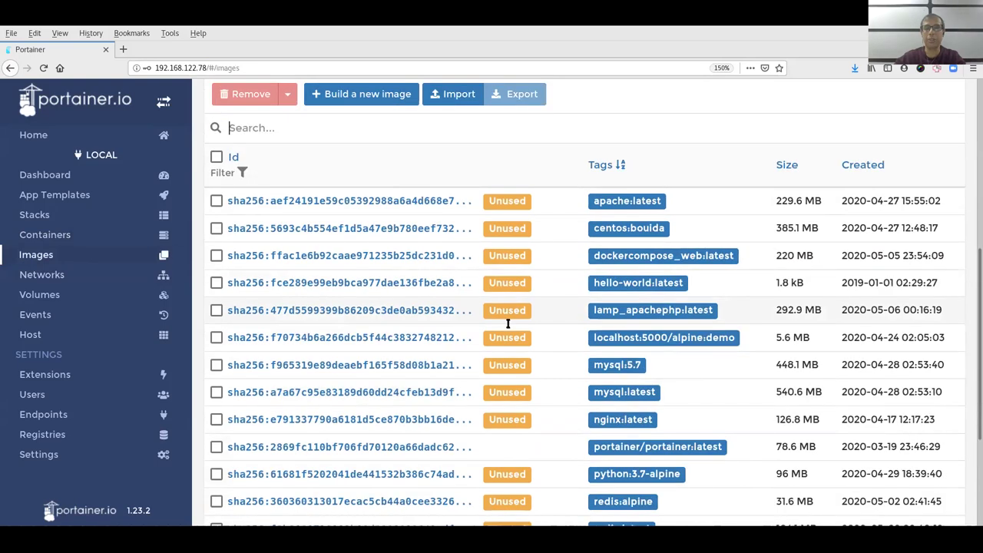
# Examine the driver, subnet, label and access control options in the network creation form
pyautogui.scroll(-3, 462, 395)
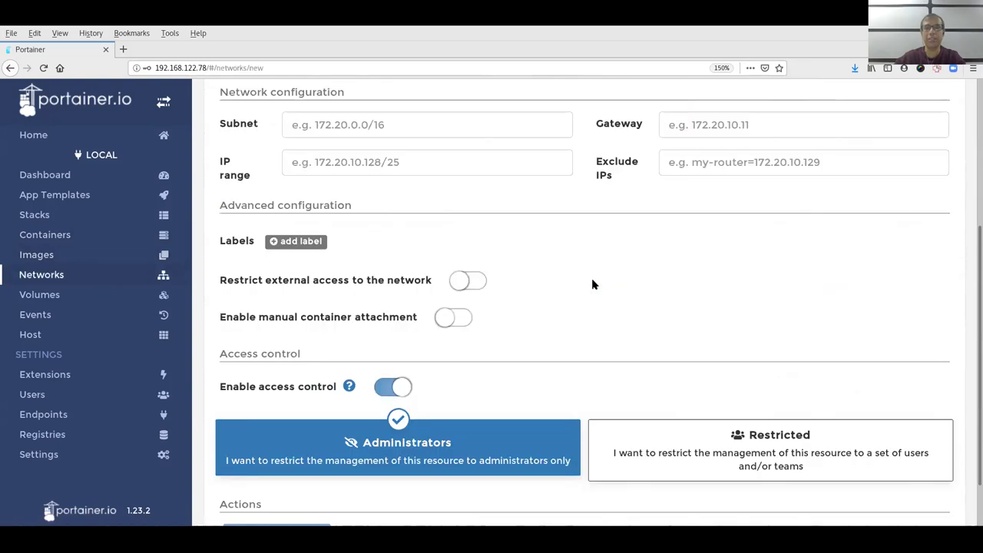
pyautogui.scroll(2, 593, 284)
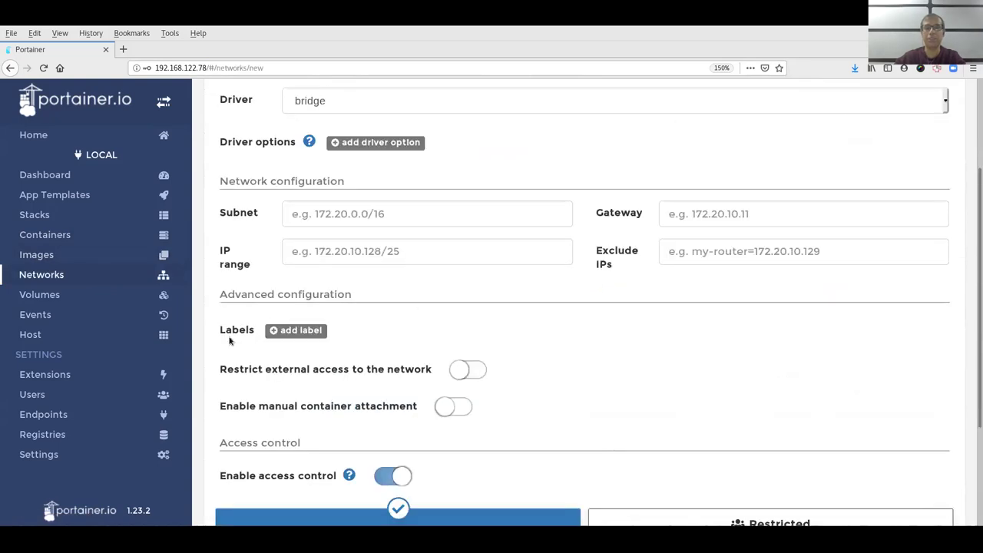
pyautogui.scroll(3, 513, 285)
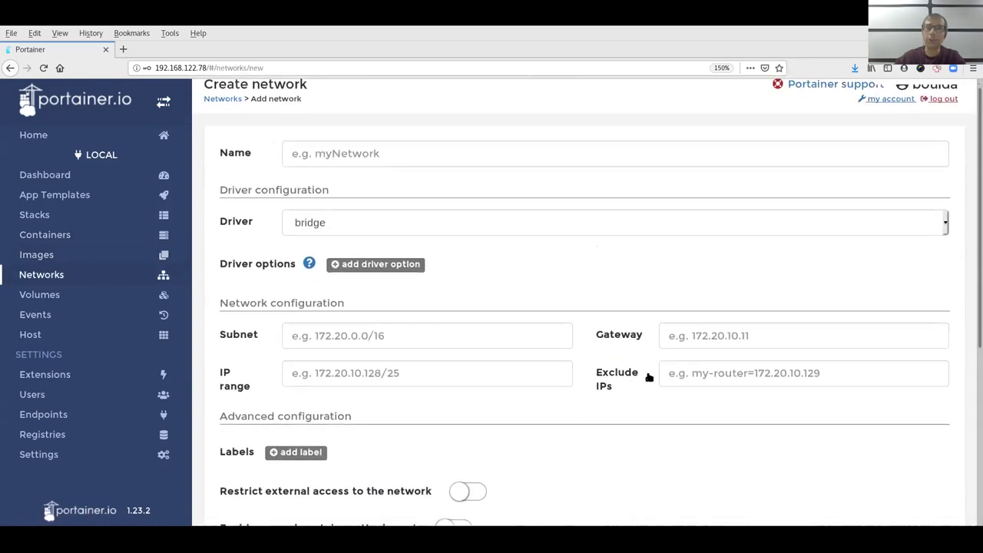
pyautogui.scroll(-6, 714, 219)
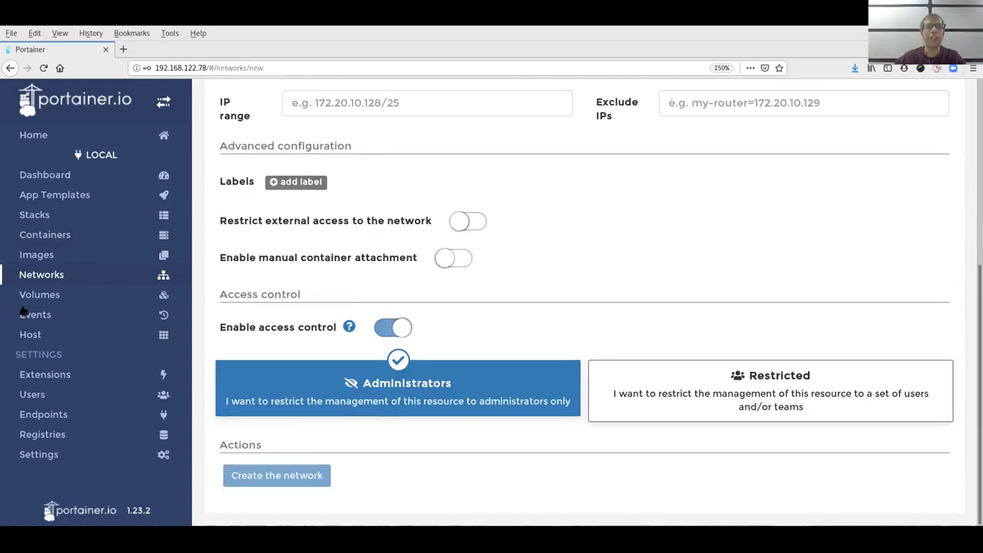
pyautogui.scroll(5, 39, 301)
# View the volume list, and examine the host and Docker engine details
pyautogui.click(44, 299)
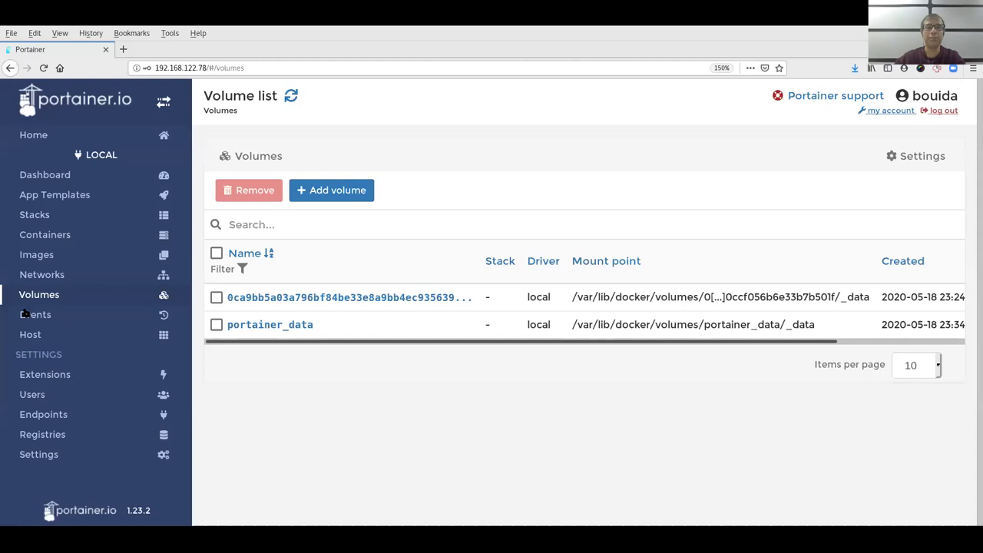
pyautogui.click(30, 334)
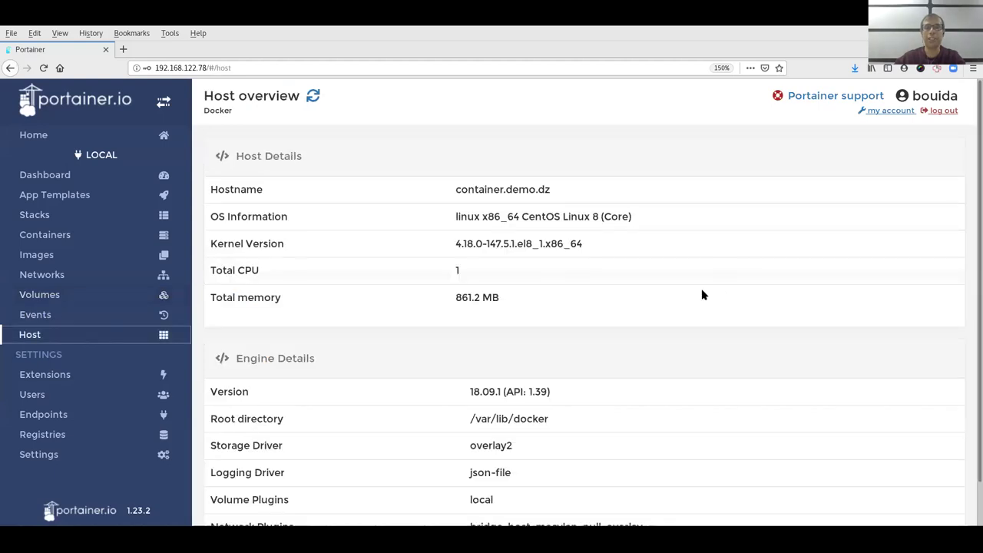
pyautogui.scroll(-1, 541, 349)
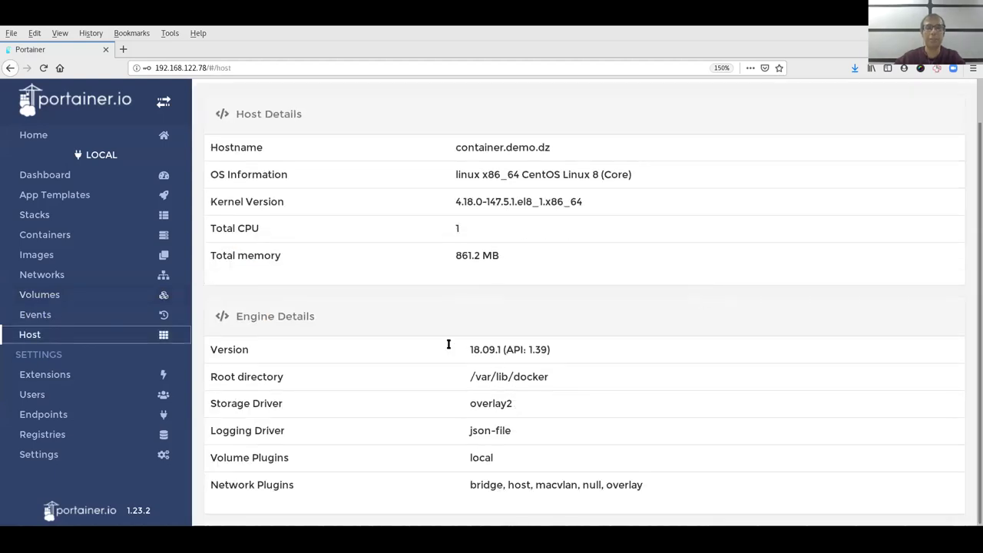
# View the user management page and the registry management page
pyautogui.click(29, 394)
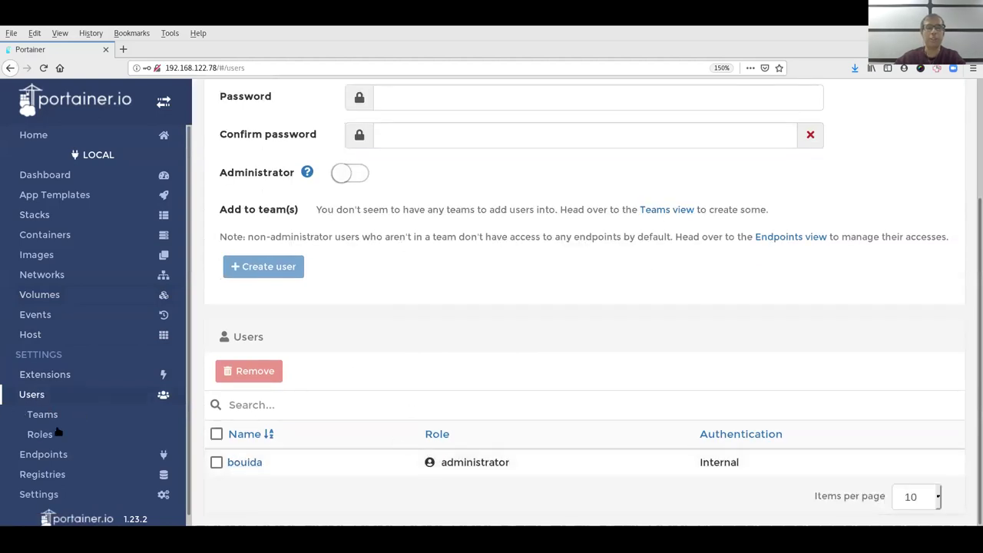
pyautogui.click(44, 475)
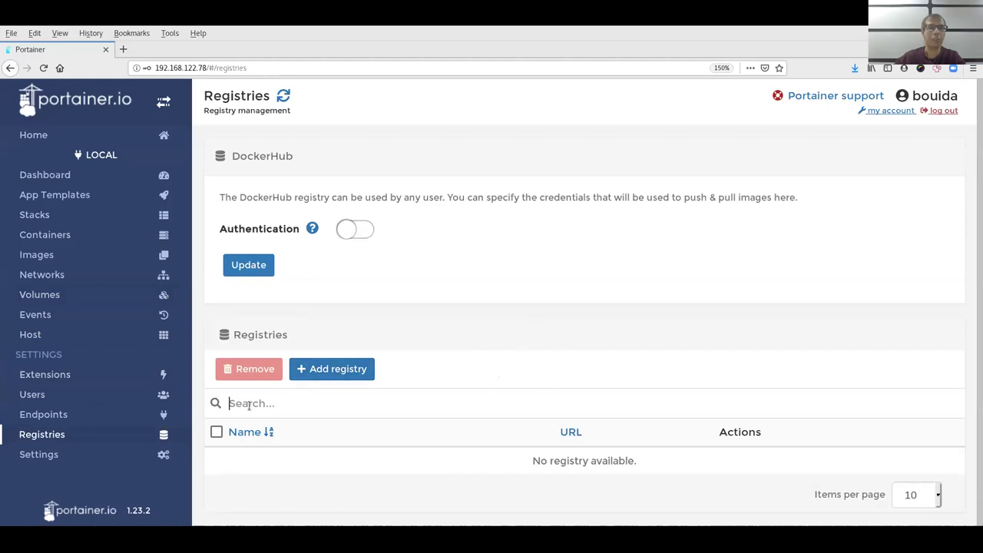
# Review the application, security and Edge settings, and return to the local endpoint's dashboard summary
pyautogui.click(43, 455)
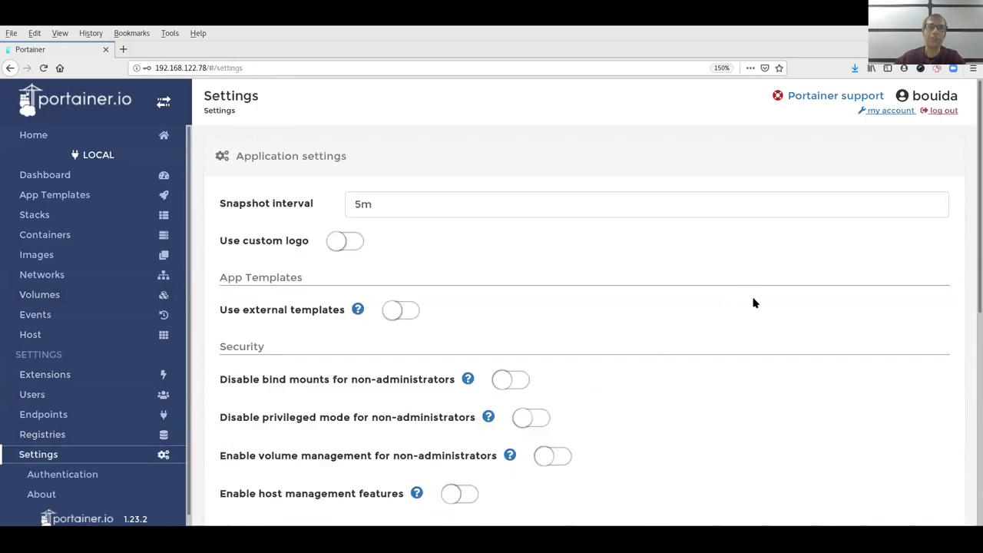
pyautogui.scroll(-3, 749, 319)
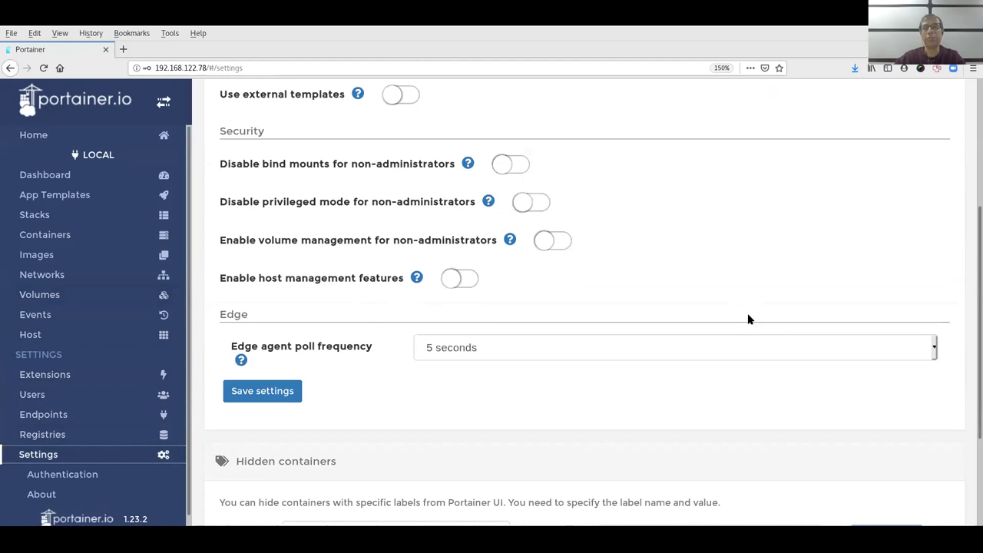
pyautogui.scroll(-2, 749, 319)
pyautogui.click(150, 176)
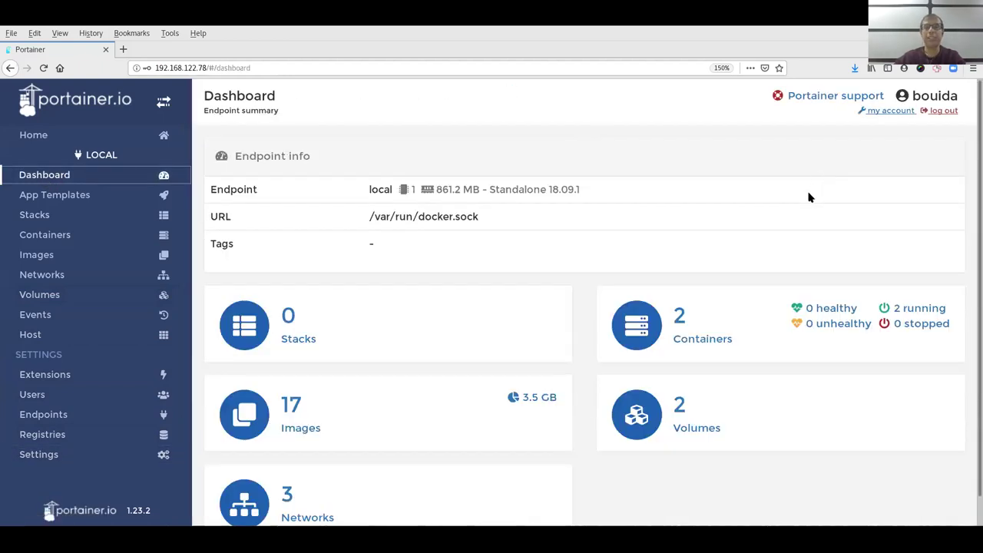
pyautogui.scroll(-1, 796, 194)
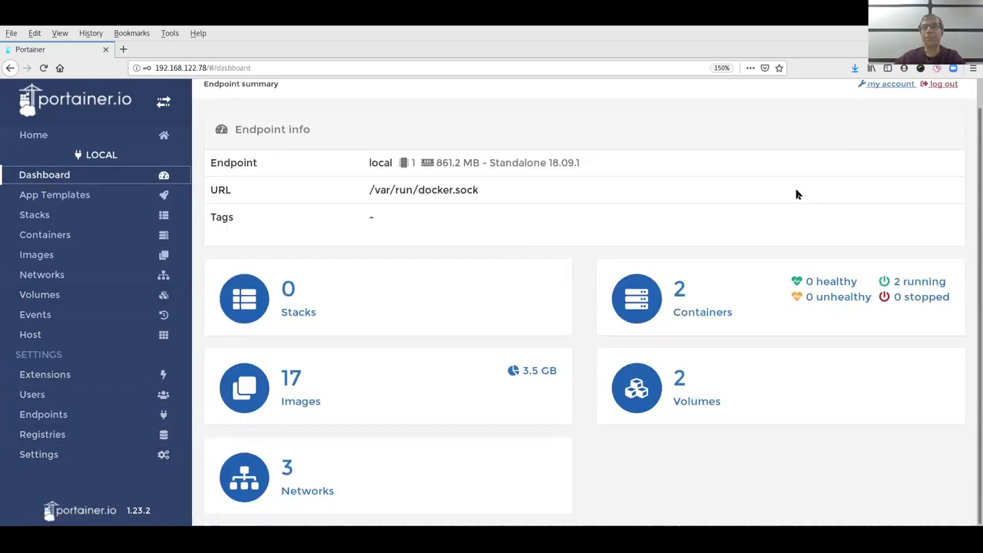
# Log out of the current Portainer session
pyautogui.click(941, 84)
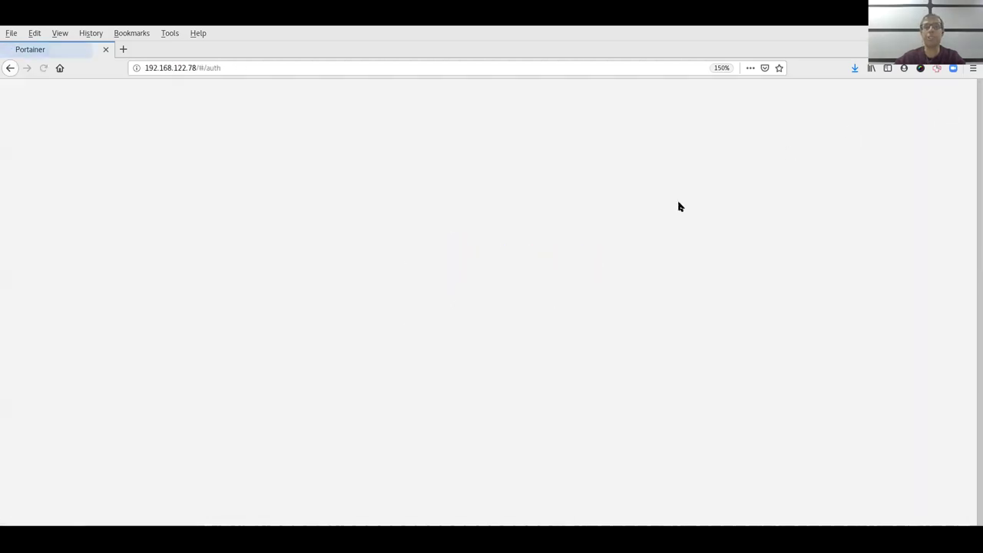
pyautogui.click(360, 255)
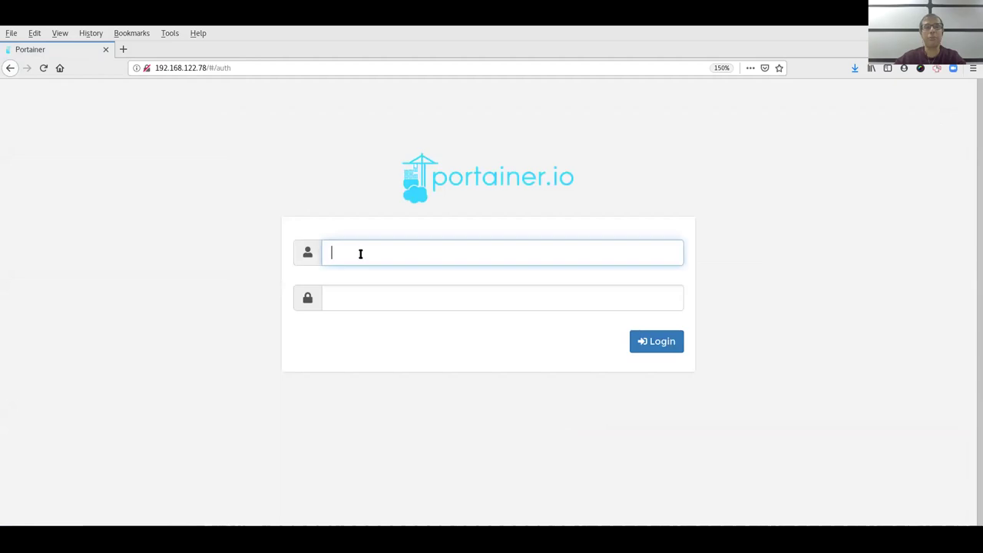
pyautogui.click(469, 491)
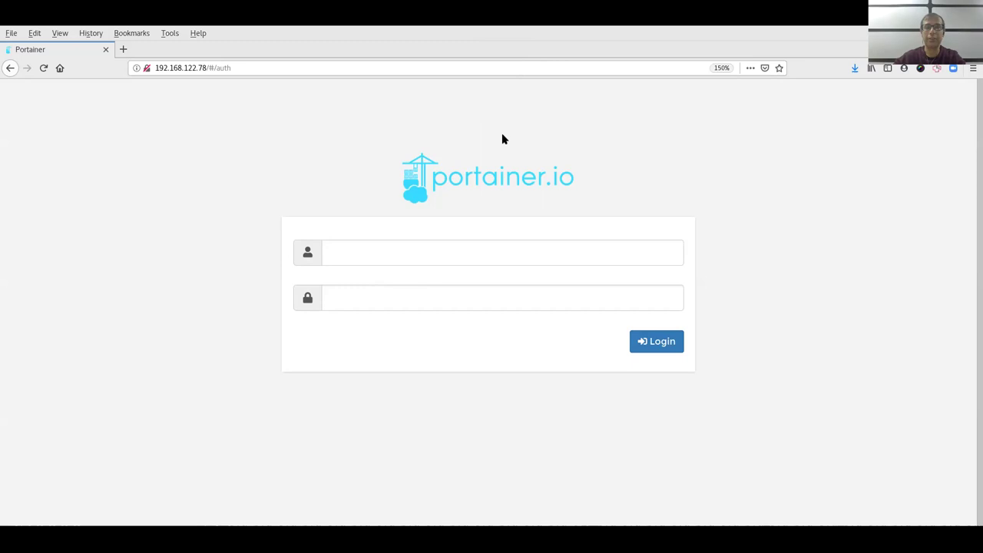
pyautogui.click(651, 253)
pyautogui.click(176, 140)
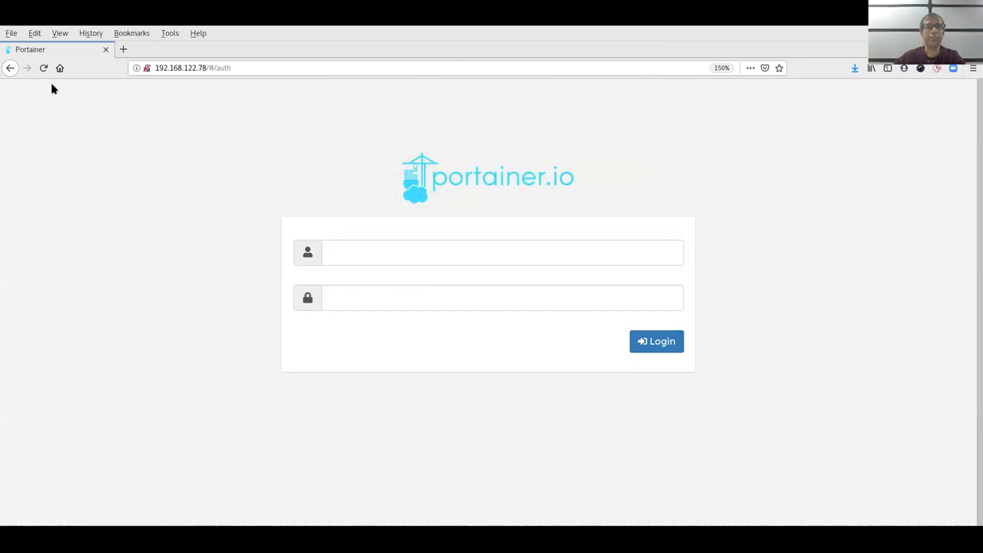
# Reload the login page and log in with the account's username and password
pyautogui.click(43, 68)
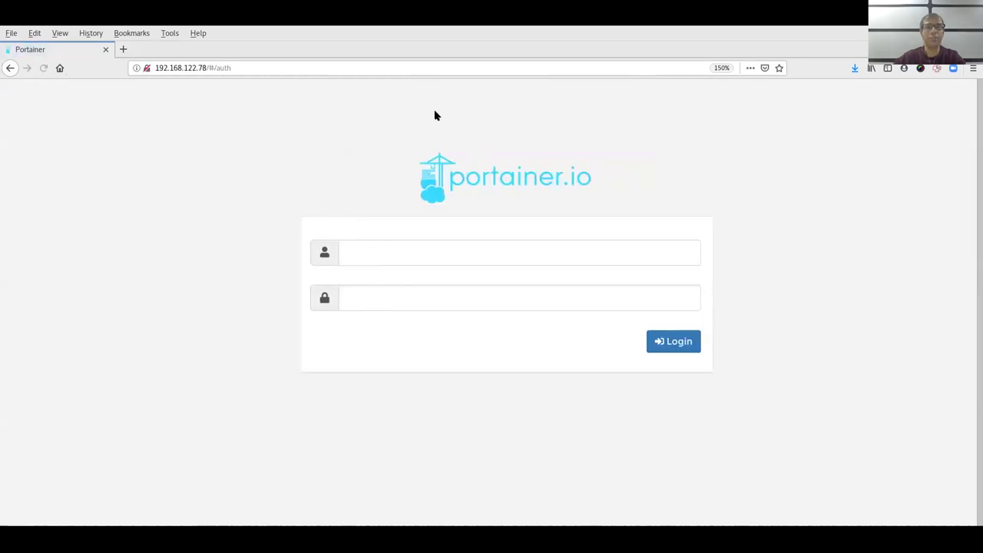
pyautogui.click(351, 260)
pyautogui.write('bouida')
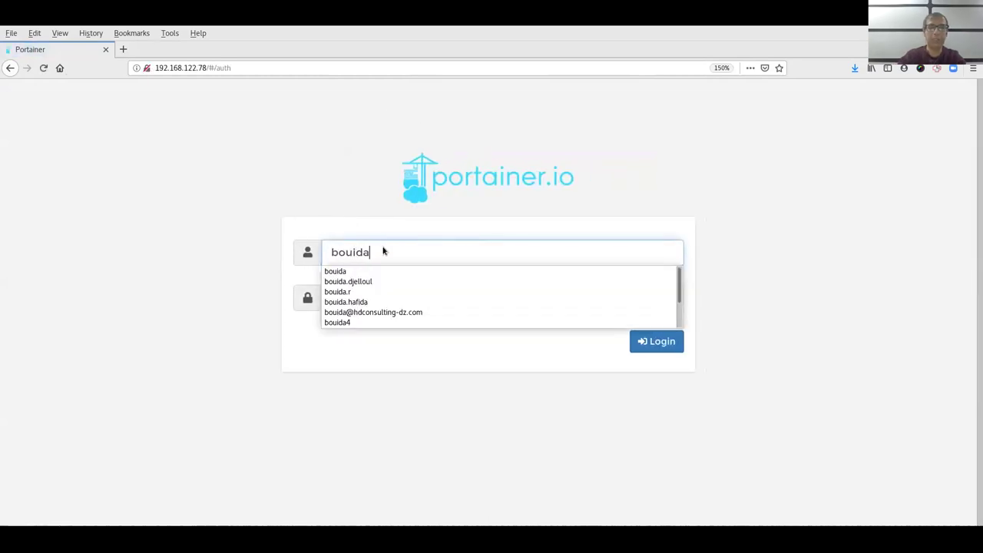
pyautogui.press('Tab')
pyautogui.write('••••••••••')
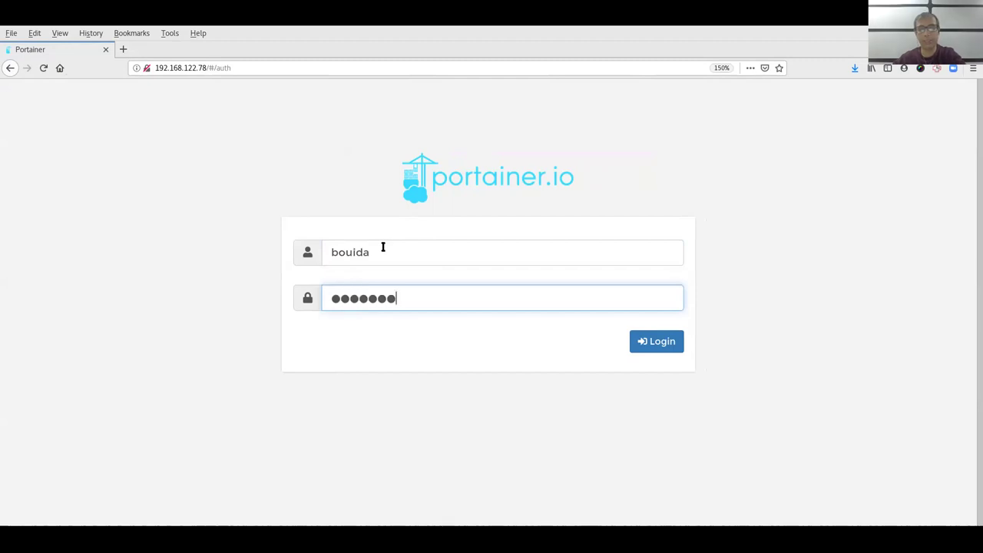
pyautogui.press('Return')
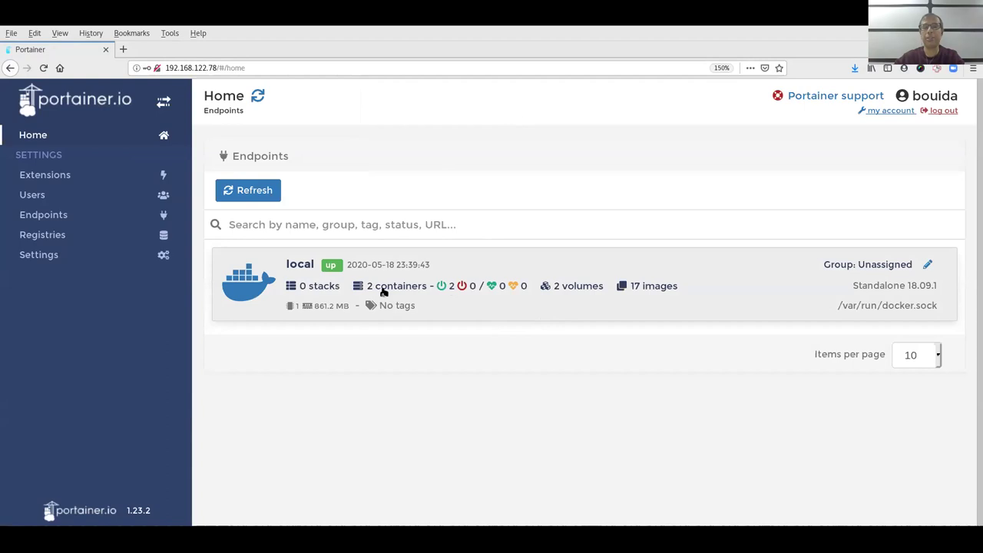
# Open the registry container's details from the local endpoint's container list
pyautogui.click(641, 296)
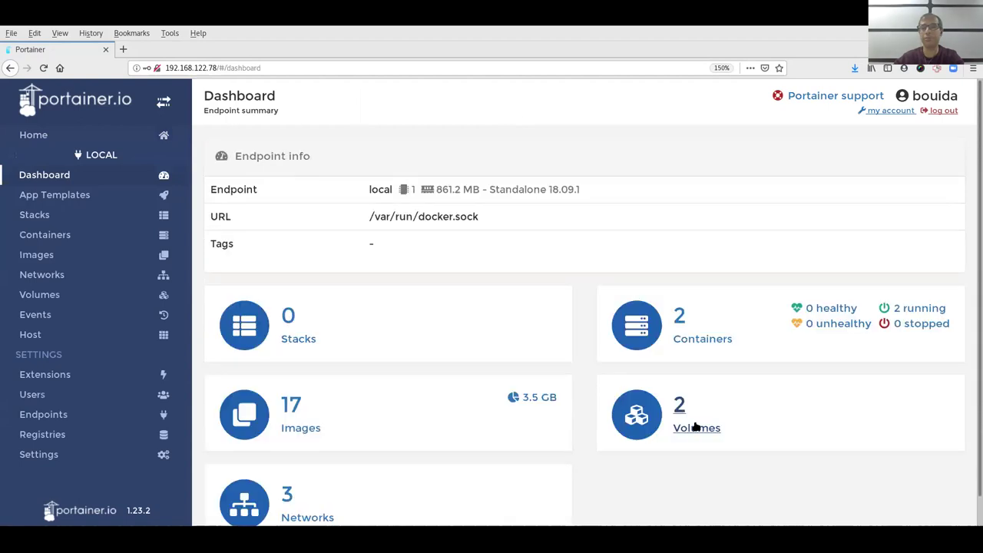
pyautogui.click(682, 316)
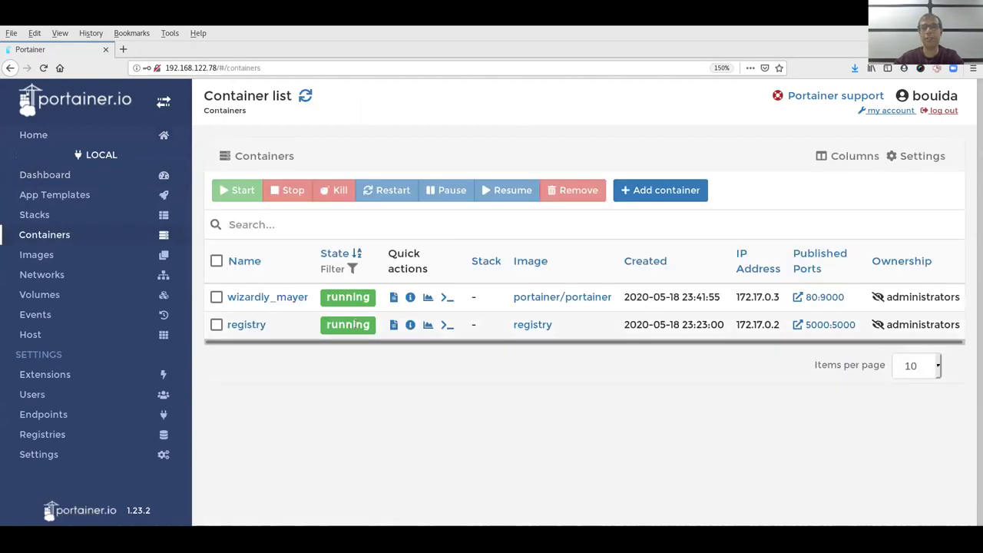
pyautogui.click(216, 325)
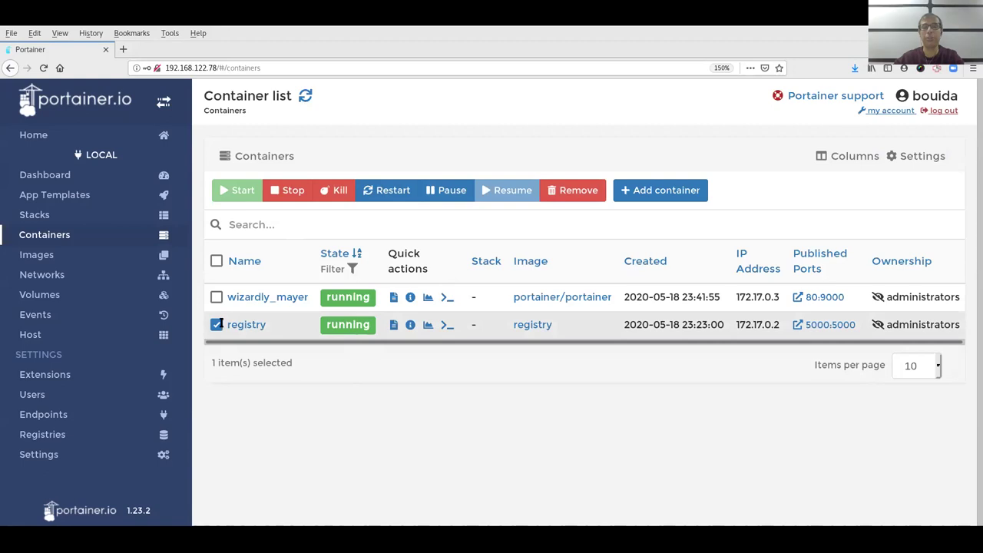
pyautogui.click(254, 326)
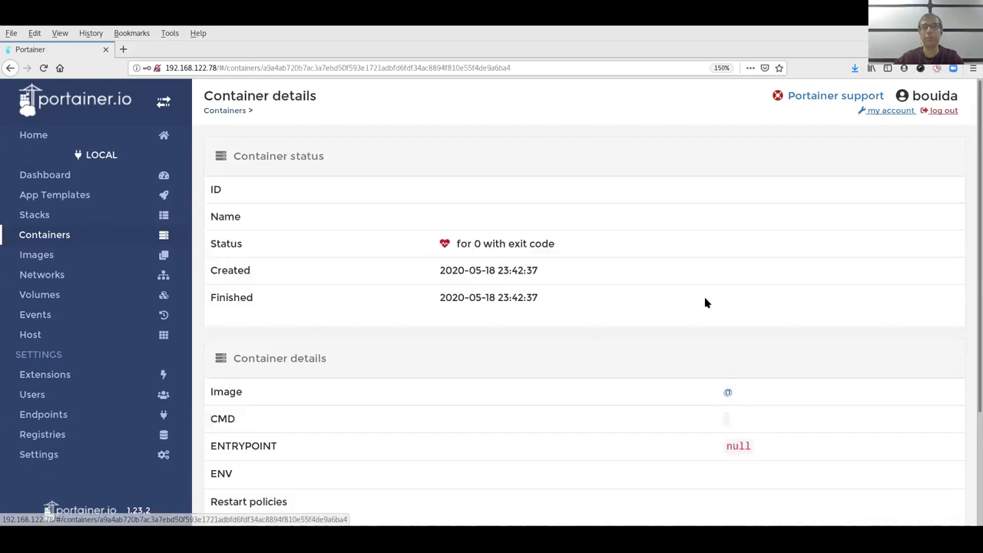
# Review the registry container's details and update its restart policy to None
pyautogui.scroll(-4, 575, 298)
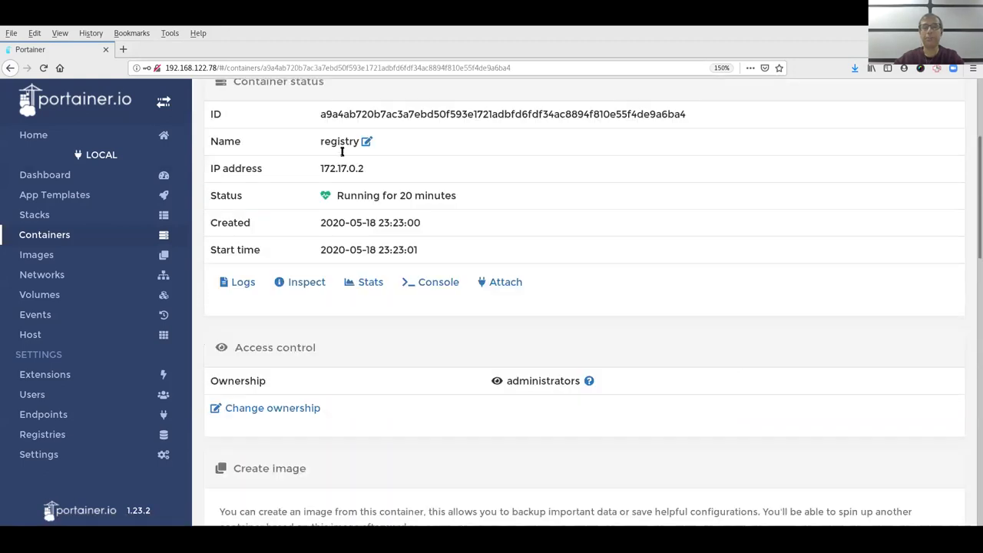
pyautogui.scroll(-1, 369, 153)
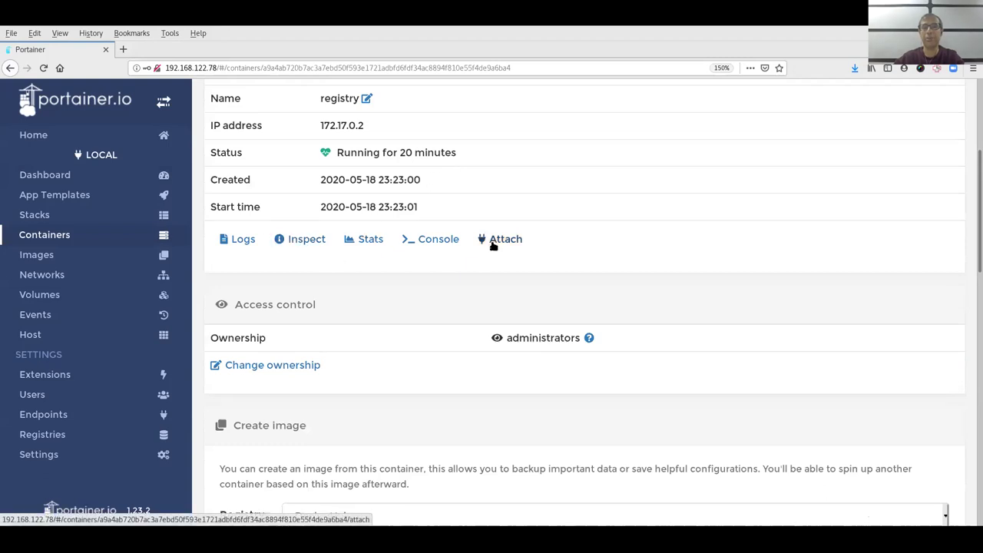
pyautogui.scroll(-3, 495, 272)
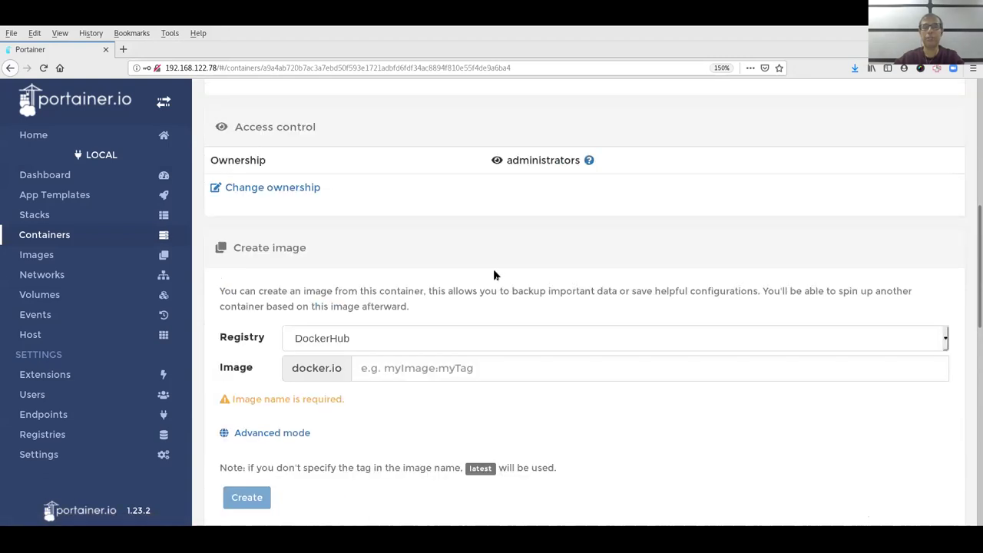
pyautogui.scroll(-5, 493, 271)
pyautogui.scroll(-1, 493, 274)
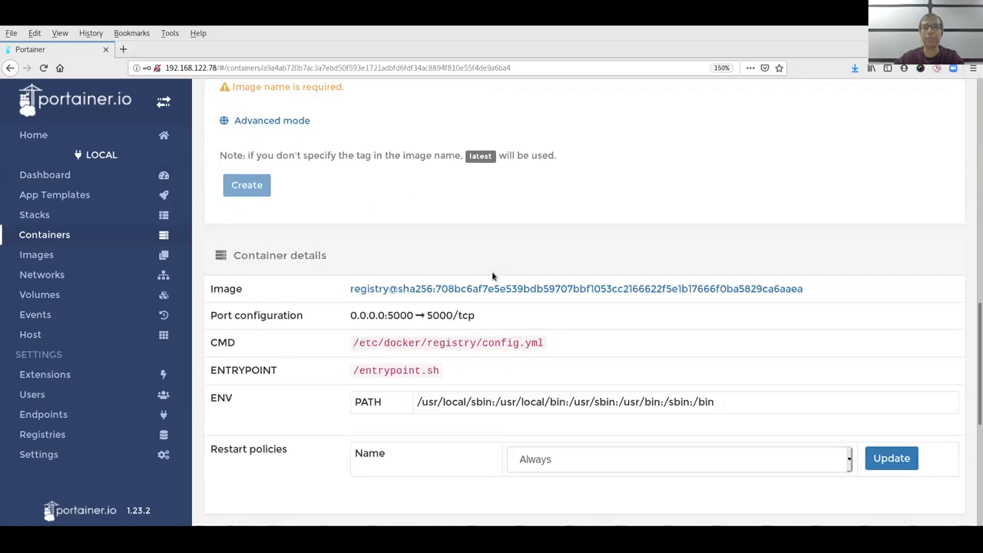
pyautogui.scroll(-5, 493, 277)
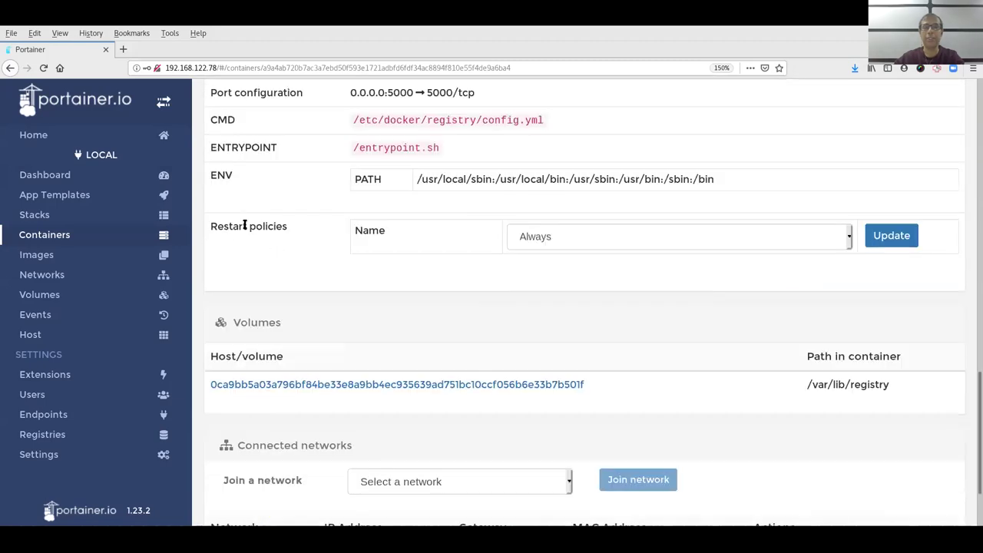
pyautogui.click(589, 235)
pyautogui.click(550, 260)
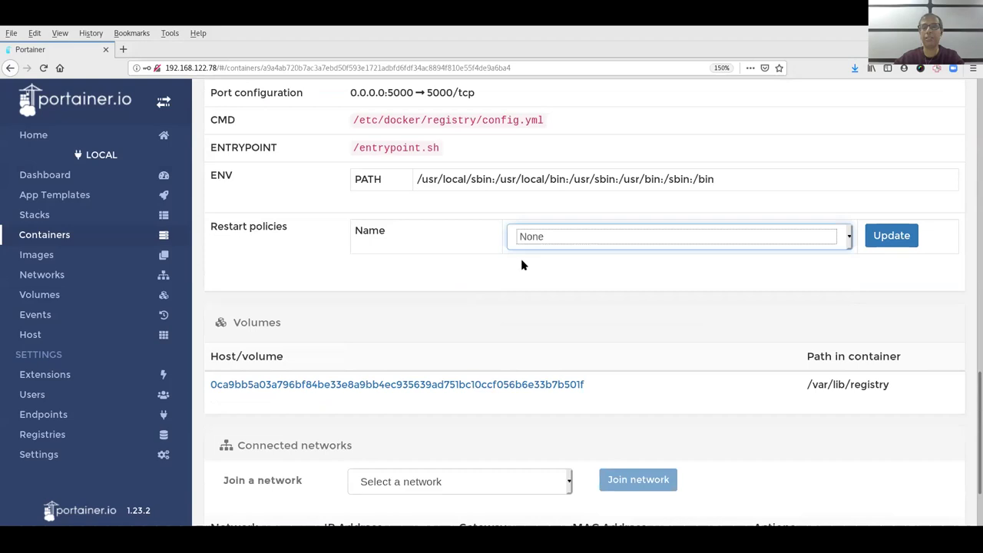
pyautogui.click(891, 235)
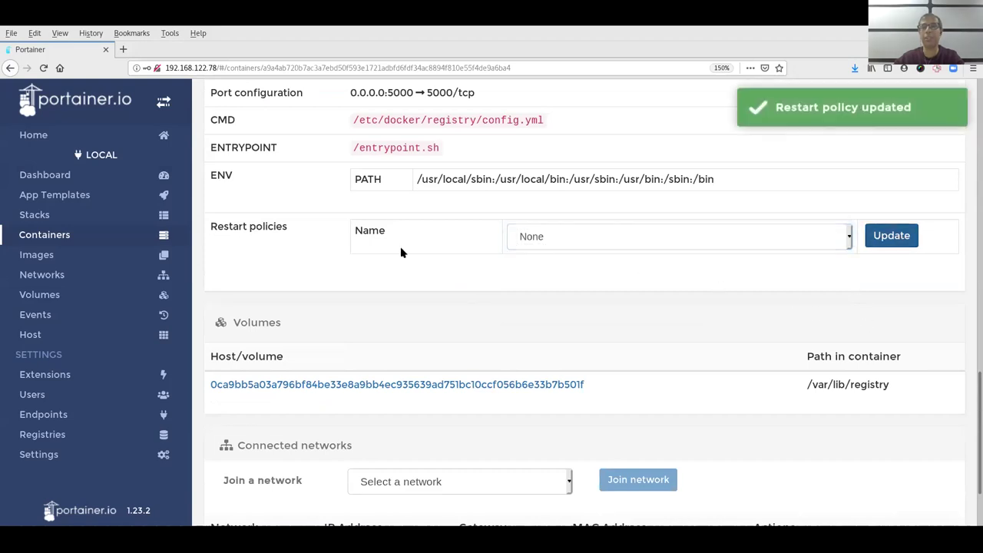
# Stop the registry container and remove it, leaving automatic removal of non-persistent volumes off
pyautogui.scroll(1, 468, 278)
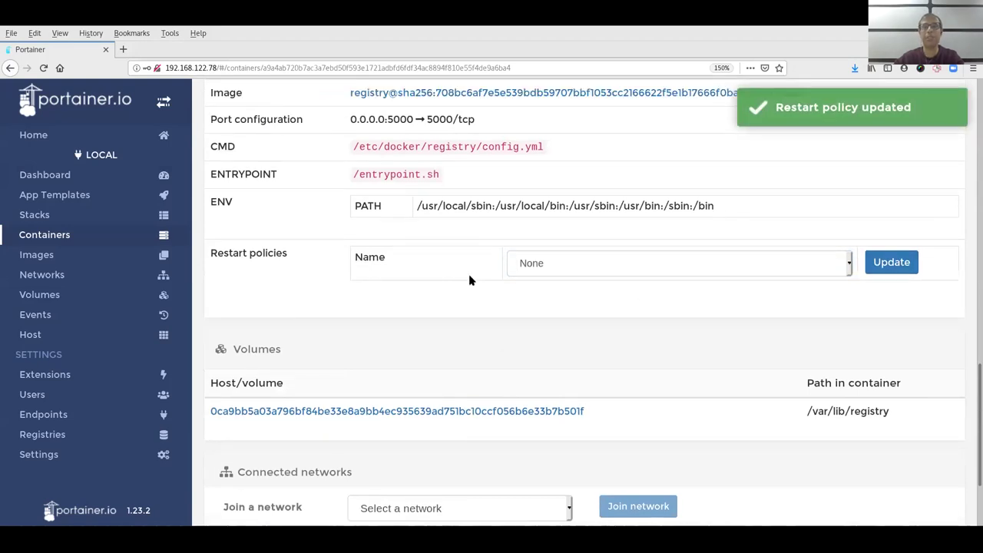
pyautogui.scroll(7, 469, 279)
pyautogui.scroll(4, 354, 189)
pyautogui.click(285, 204)
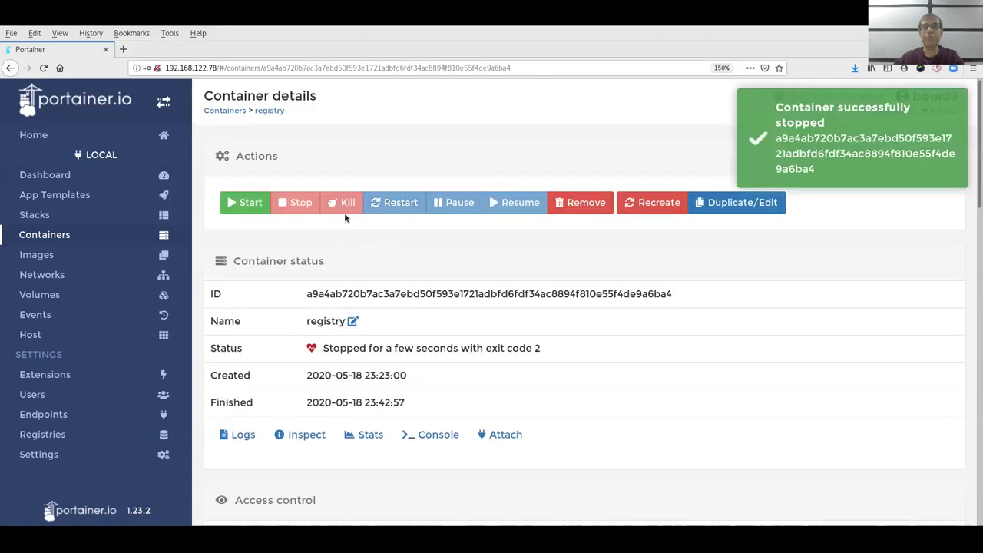
pyautogui.click(581, 206)
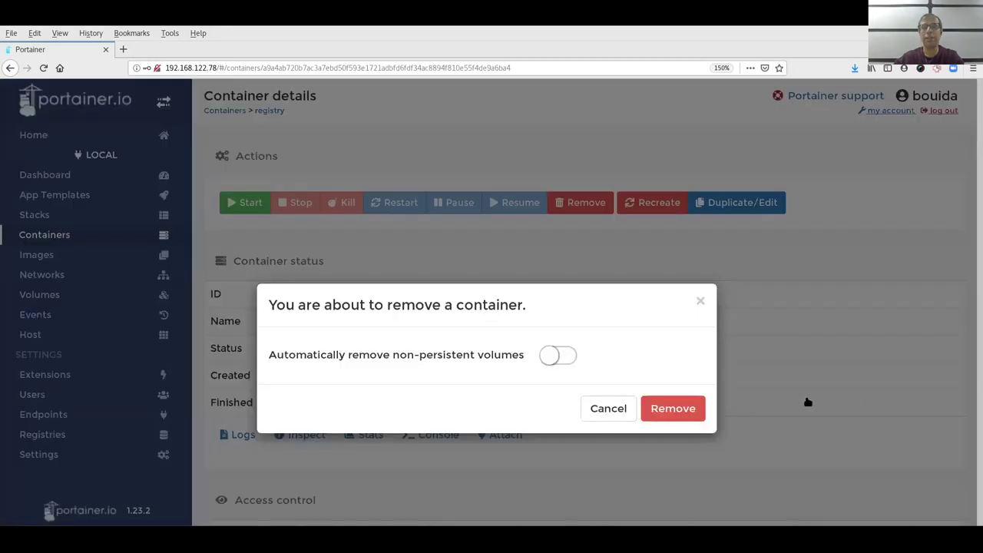
pyautogui.press('Return')
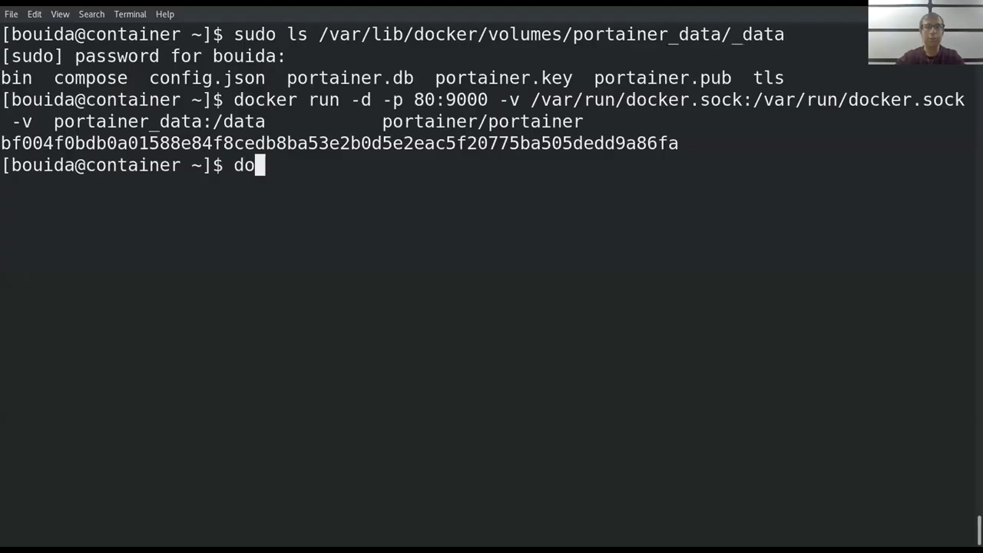
# Switch to the terminal and list the most recently created container with docker ps -l, checking its image
pyautogui.write('cker ps -l')
pyautogui.press('Return')
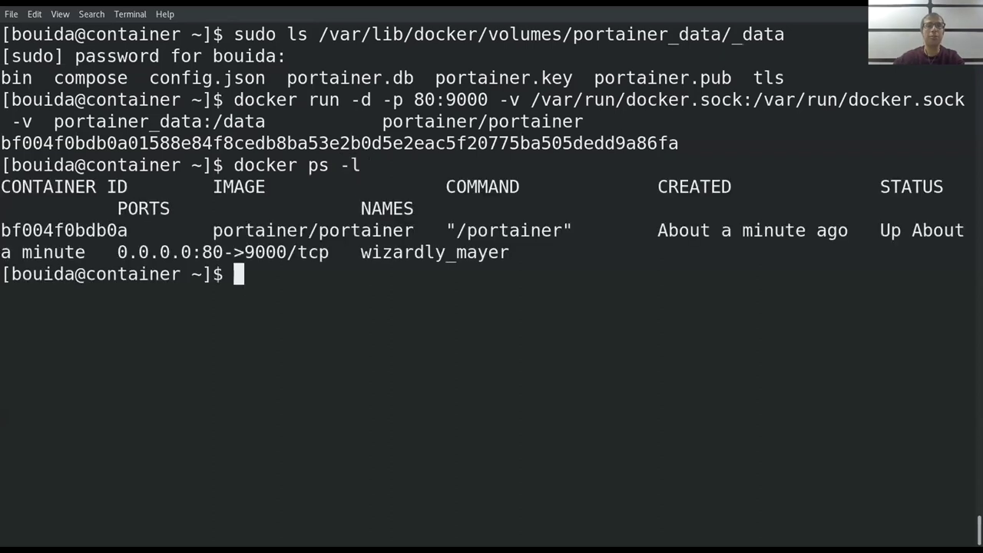
pyautogui.moveTo(209, 232); pyautogui.dragTo(502, 239)
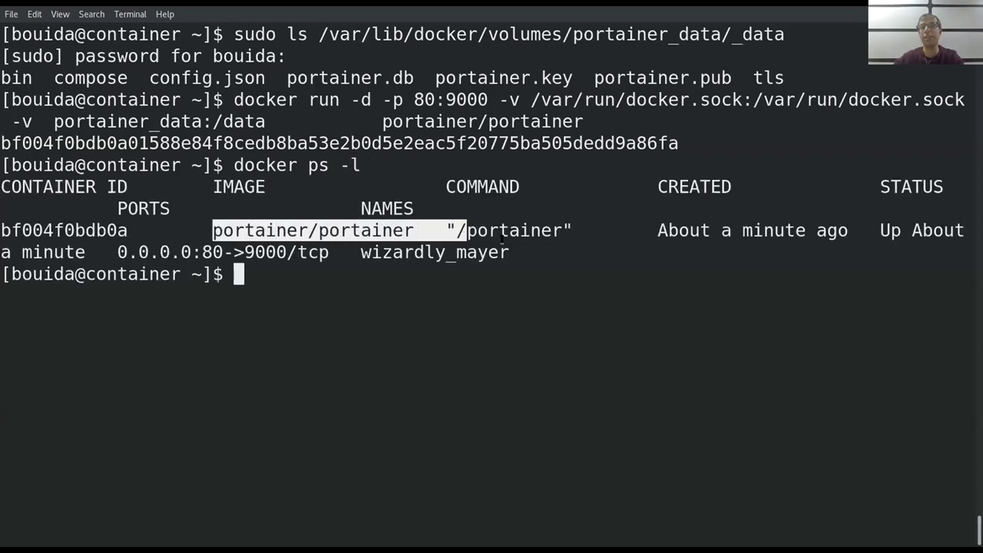
pyautogui.click(509, 241)
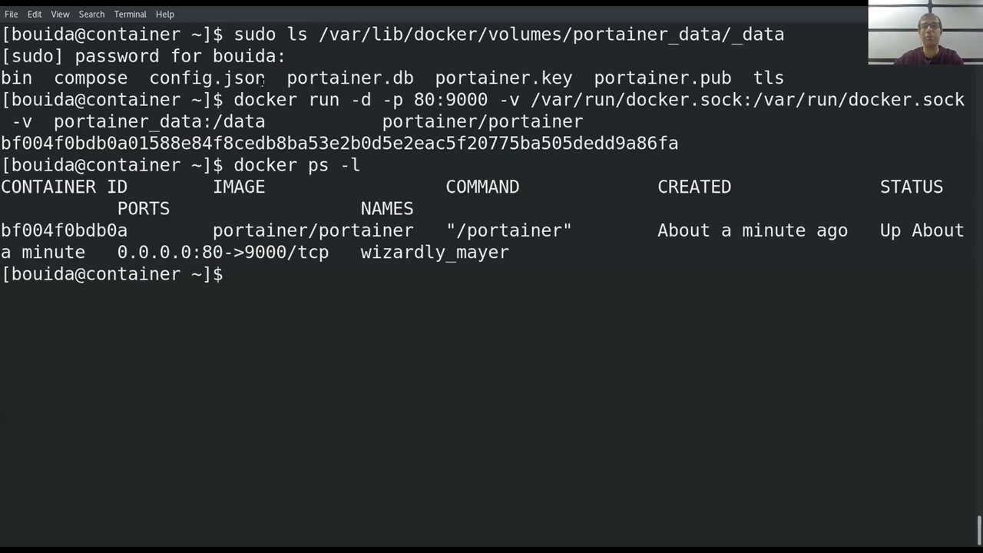